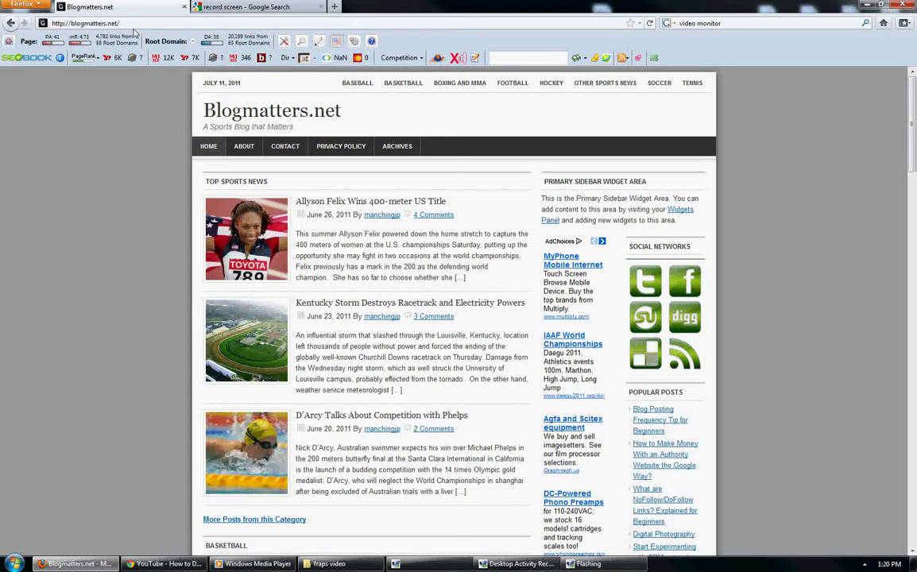
pyautogui.click(778, 175)
pyautogui.click(137, 24)
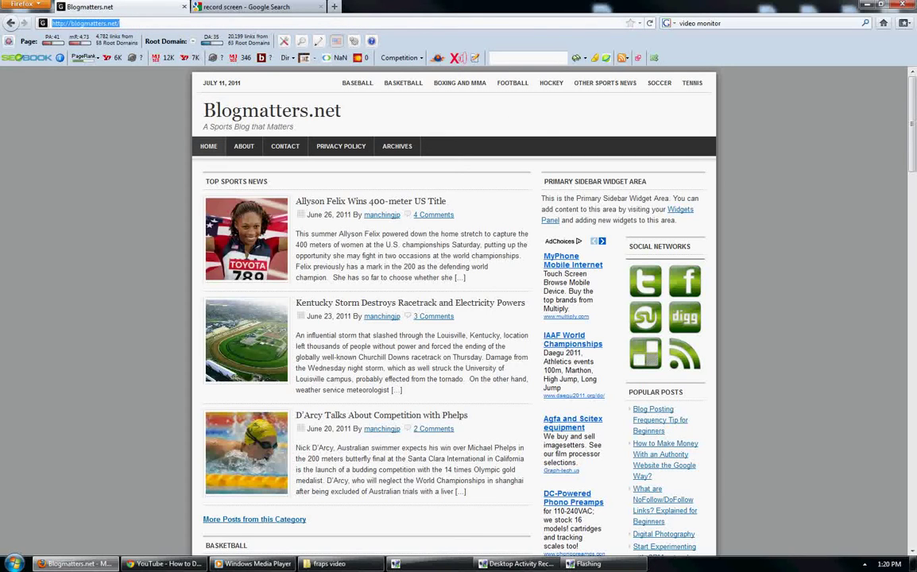
pyautogui.click(132, 27)
pyautogui.doubleClick(133, 28)
pyautogui.click(849, 202)
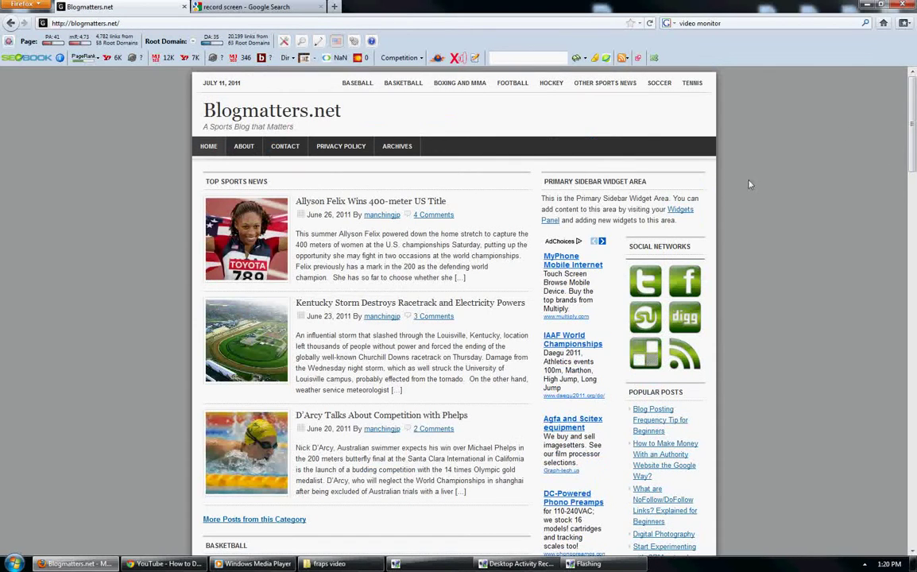
# Open the blog's login page from the link at the foot of the homepage and log in with the prefilled credentials.
pyautogui.moveTo(910, 148)
pyautogui.mouseDown()
pyautogui.moveTo(911, 158)
pyautogui.moveTo(911, 139)
pyautogui.mouseUp()
pyautogui.moveTo(87, 66)
pyautogui.moveTo(913, 107); pyautogui.dragTo(913, 105)
pyautogui.moveTo(913, 83); pyautogui.dragTo(830, 450)
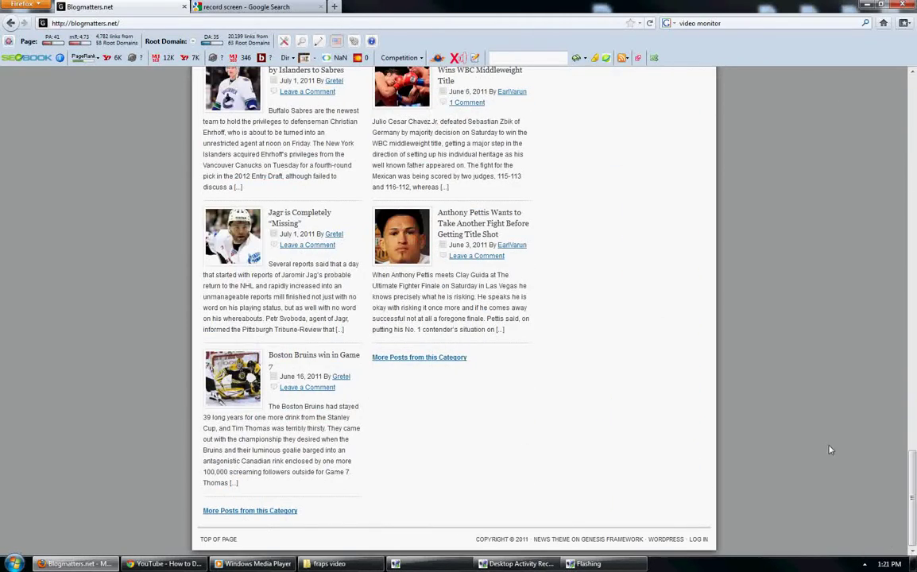
pyautogui.click(697, 541)
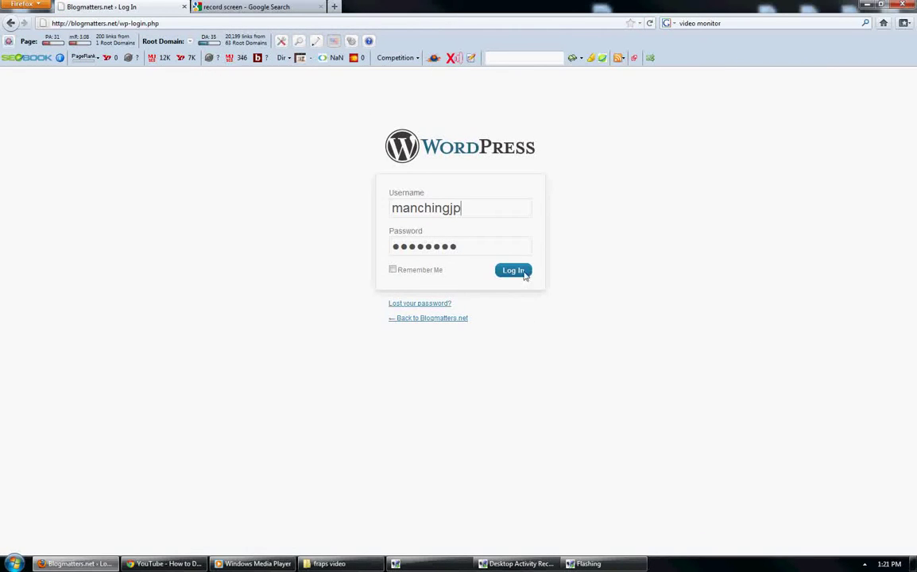
pyautogui.click(505, 272)
pyautogui.click(509, 275)
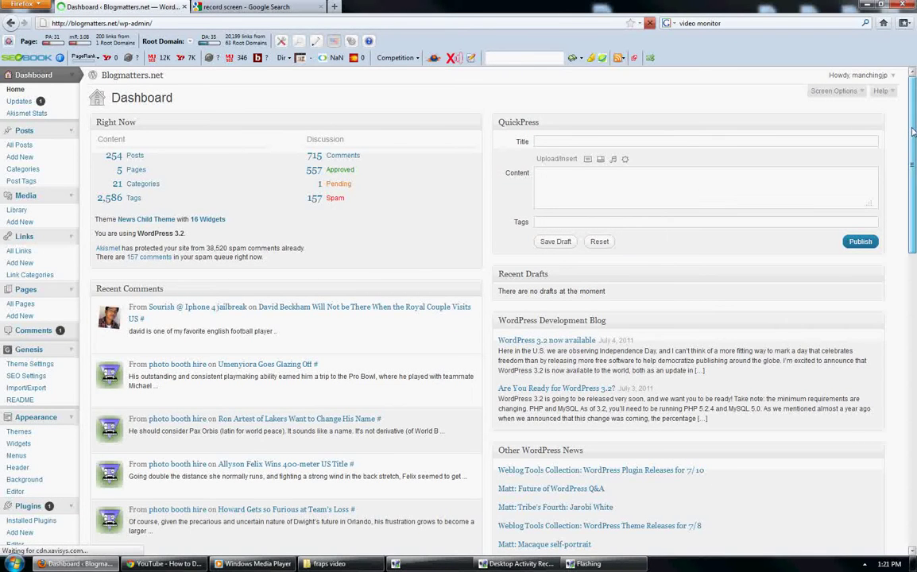
# Start a new blog post from the dashboard.
pyautogui.scroll(-3, 823, 139)
pyautogui.scroll(3, 807, 85)
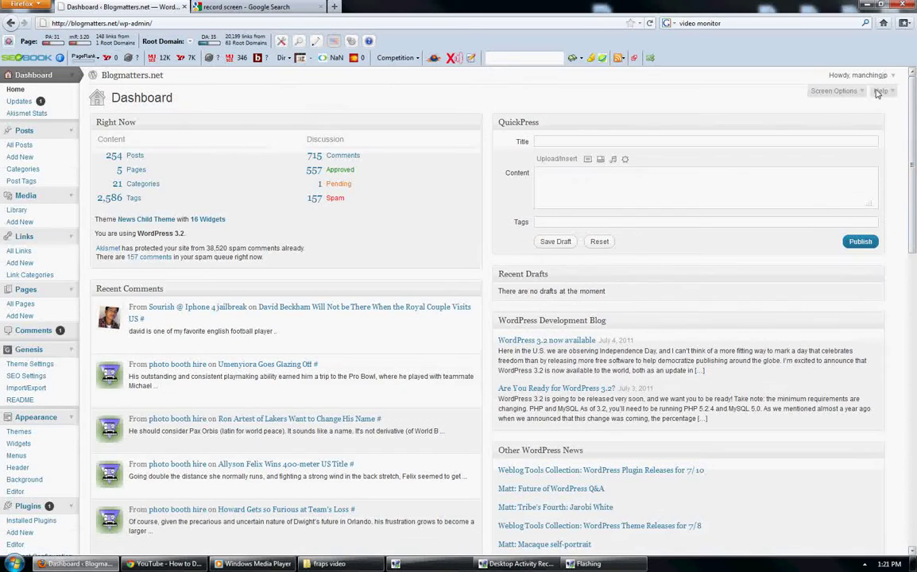
pyautogui.click(21, 158)
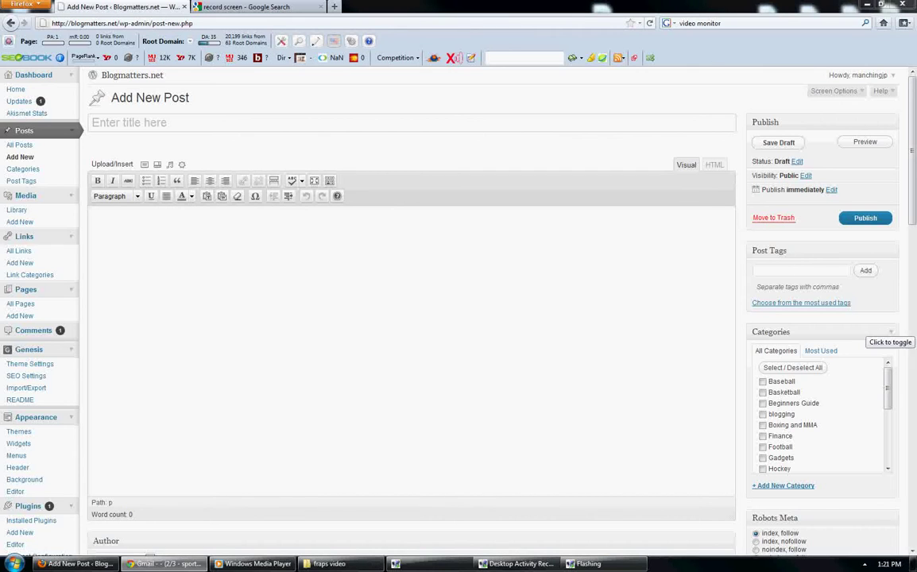
pyautogui.write('asdabgfsdfsd sd dfb')
pyautogui.hotkey('ctrl', 'a')
pyautogui.press('Left')
pyautogui.press('Return')
pyautogui.hotkey('ctrl', 'a')
pyautogui.press('BackSpace')
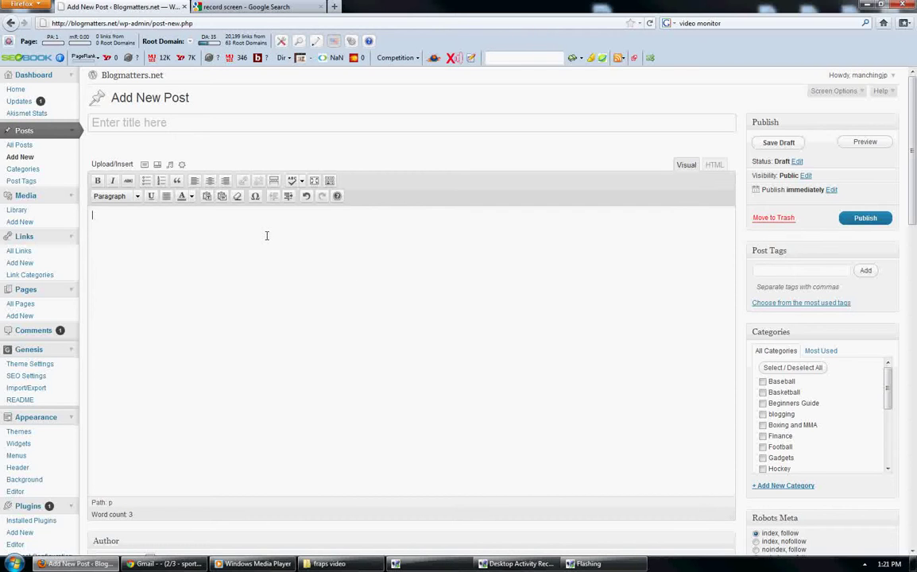
# Paste the copied article about the Pamplona bull run into the post body and justify all of its text.
pyautogui.hotkey('ctrl', 'v')
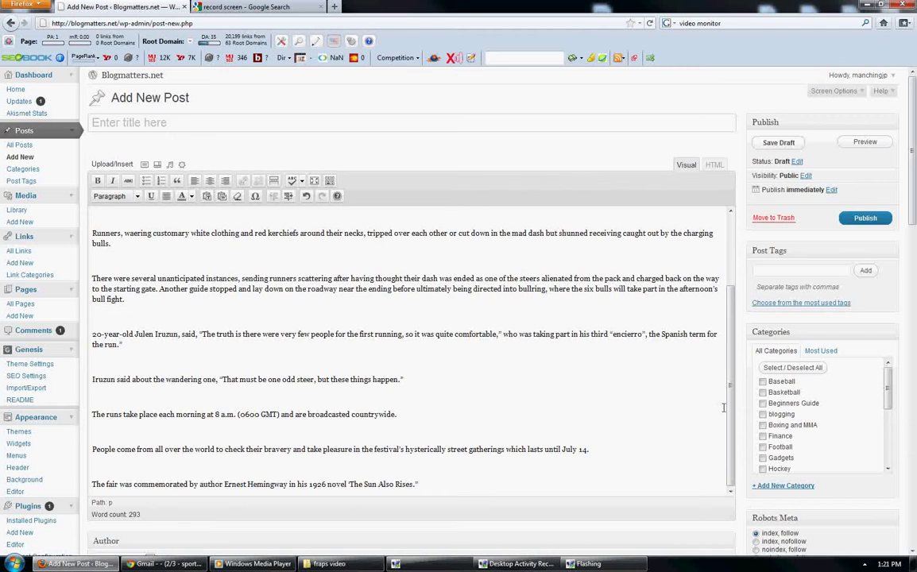
pyautogui.scroll(10, 730, 423)
pyautogui.scroll(-10, 731, 424)
pyautogui.scroll(10, 730, 424)
pyautogui.hotkey('ctrl', 'a')
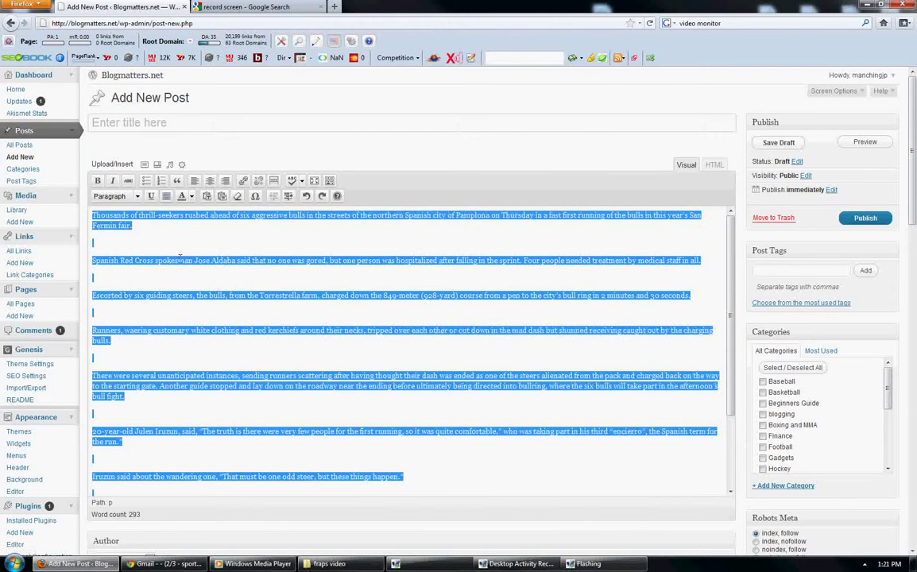
pyautogui.click(99, 238)
pyautogui.hotkey('ctrl', 'a')
pyautogui.click(215, 262)
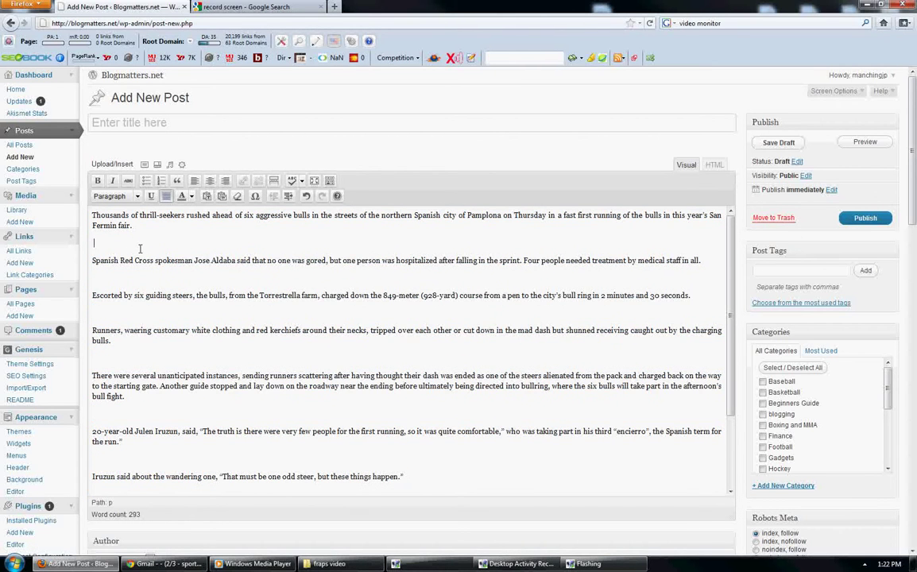
# Remove the blank lines between the opening paragraphs of the Pamplona article, down to the paragraph beginning "20-year-old".
pyautogui.press('BackSpace')
pyautogui.click(100, 264)
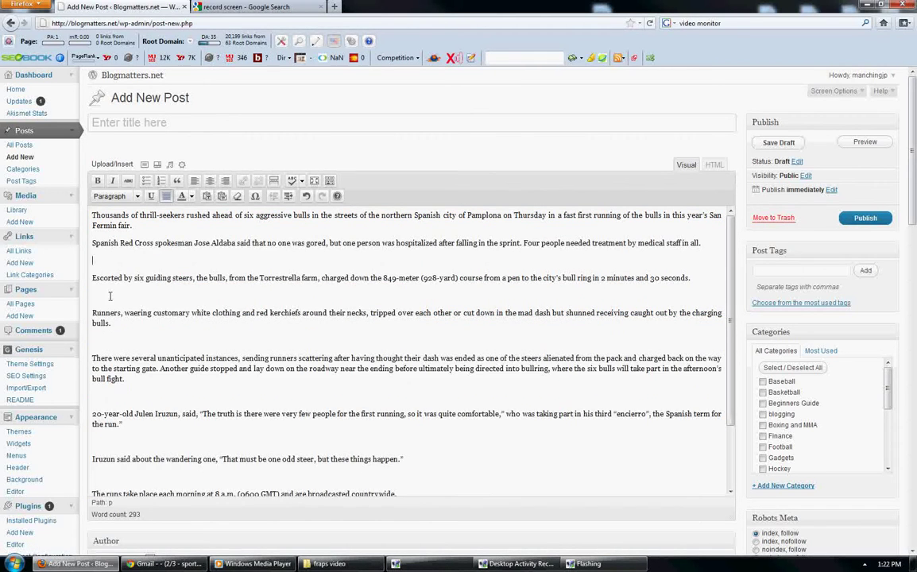
pyautogui.press('BackSpace')
pyautogui.press('BackSpace')
pyautogui.click(103, 281)
pyautogui.press('BackSpace')
pyautogui.press('BackSpace')
pyautogui.click(104, 300)
pyautogui.press('BackSpace')
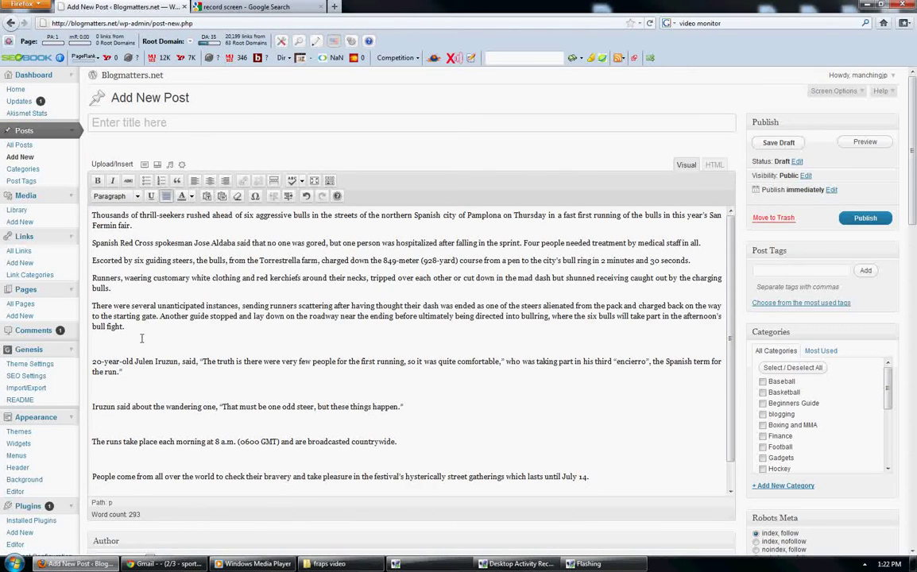
pyautogui.press('BackSpace')
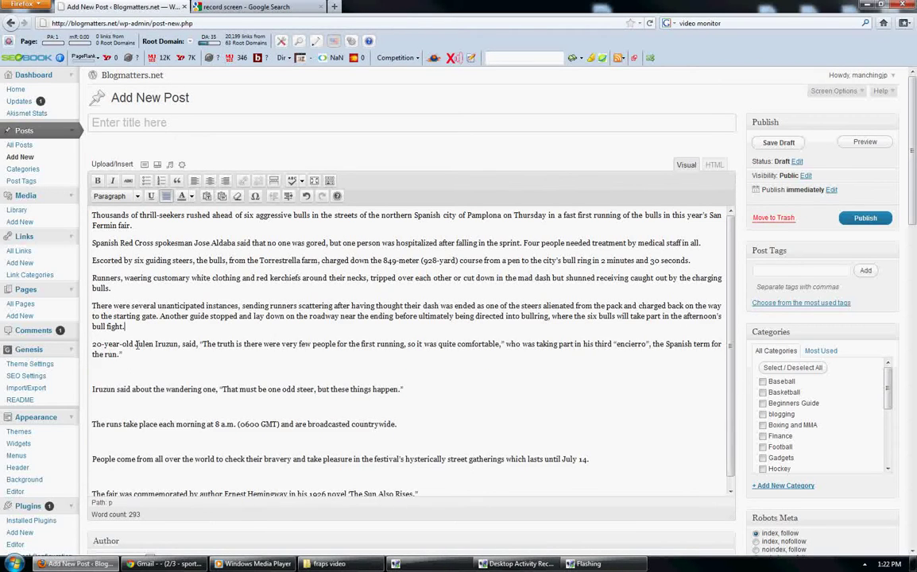
# Remove the remaining blank lines between the closing paragraphs of the Pamplona article, then check the whole text.
pyautogui.click(117, 371)
pyautogui.press('BackSpace')
pyautogui.press('BackSpace')
pyautogui.click(116, 406)
pyautogui.press('BackSpace')
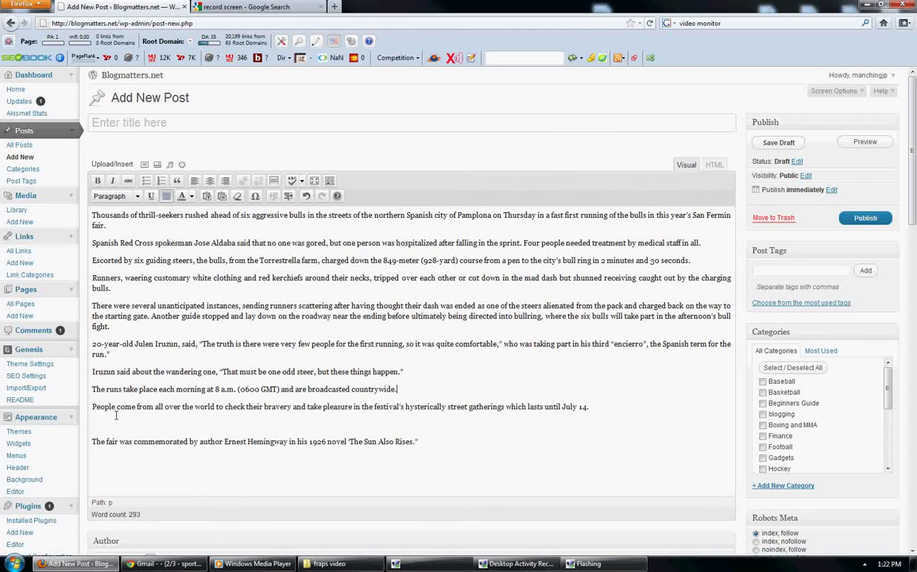
pyautogui.click(117, 423)
pyautogui.press('BackSpace')
pyautogui.scroll(-3, 610, 437)
pyautogui.scroll(3, 612, 426)
pyautogui.scroll(-5, 612, 426)
pyautogui.scroll(5, 612, 426)
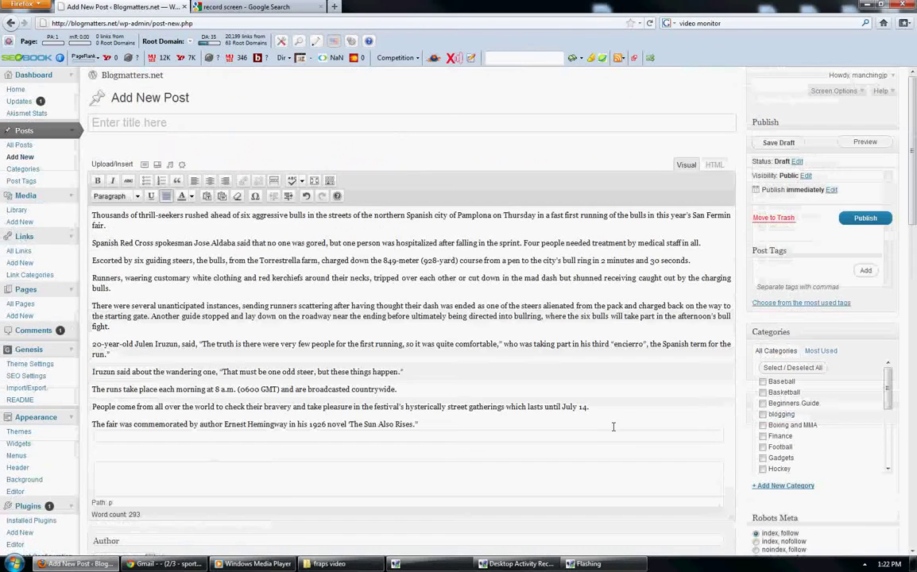
# Apply full alignment to the entire Pamplona article in the post body.
pyautogui.hotkey('ctrl', 'a')
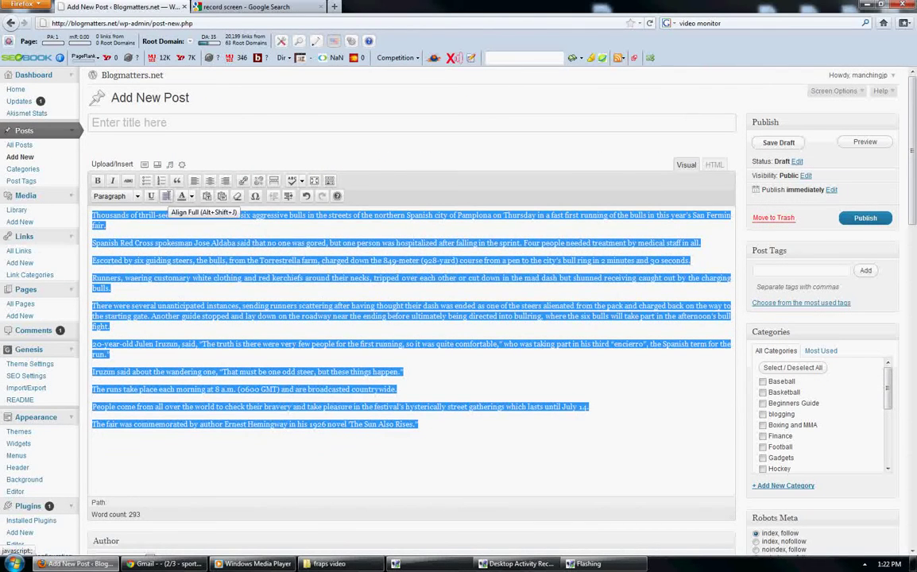
pyautogui.click(166, 197)
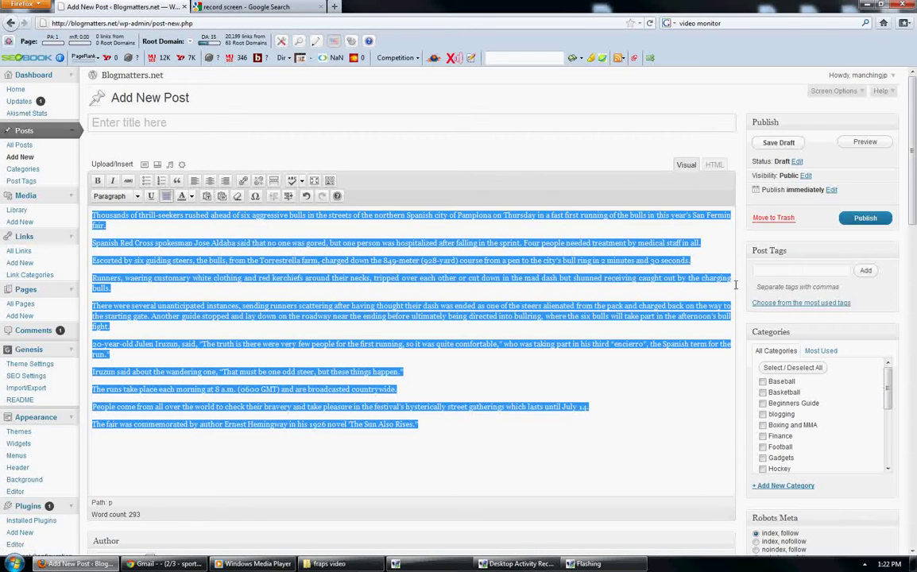
pyautogui.click(448, 344)
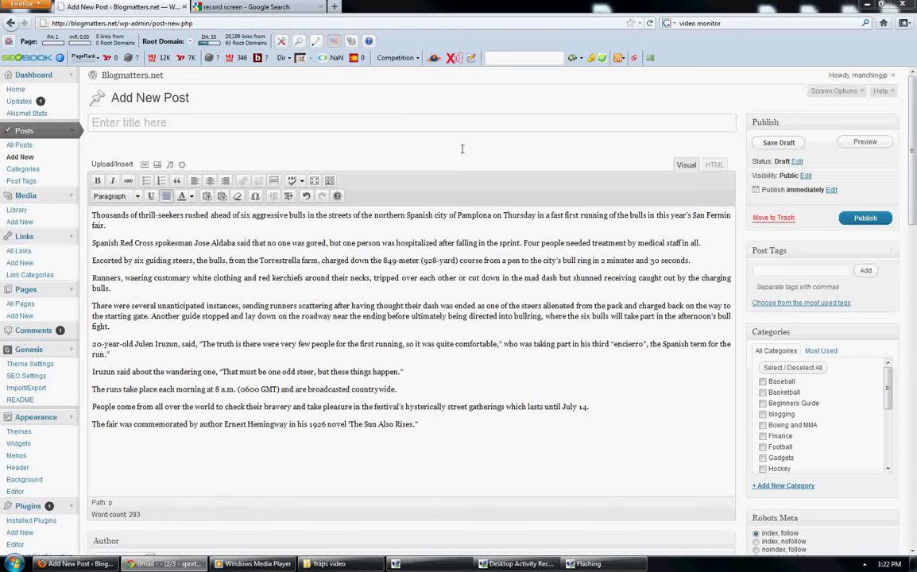
# Enter the post title "Bulls Came Running Down in Pamplona" with its main words capitalised.
pyautogui.click(365, 121)
pyautogui.write('Bulls came running down in Pamplona')
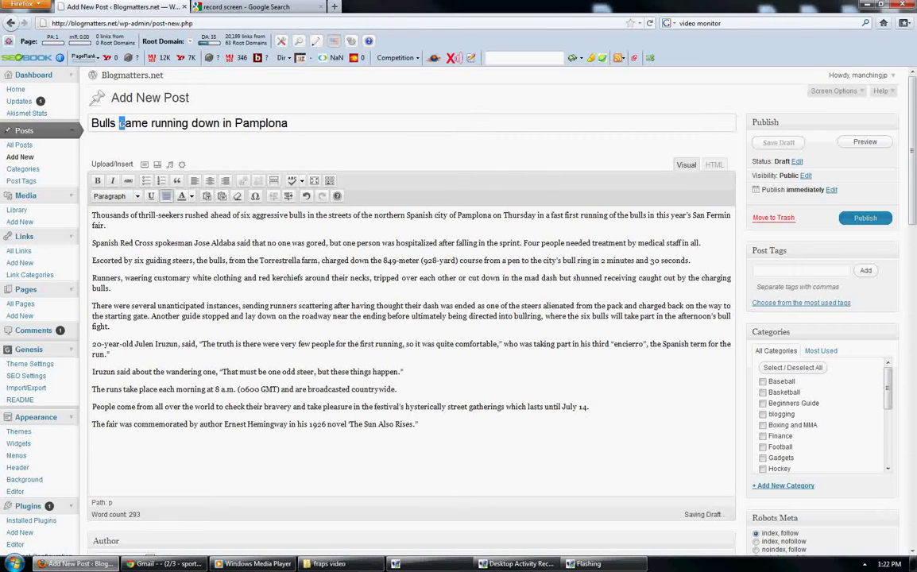
pyautogui.write('C')
pyautogui.hotkey('ctrl', 'Right')
pyautogui.hotkey('shift', 'Right')
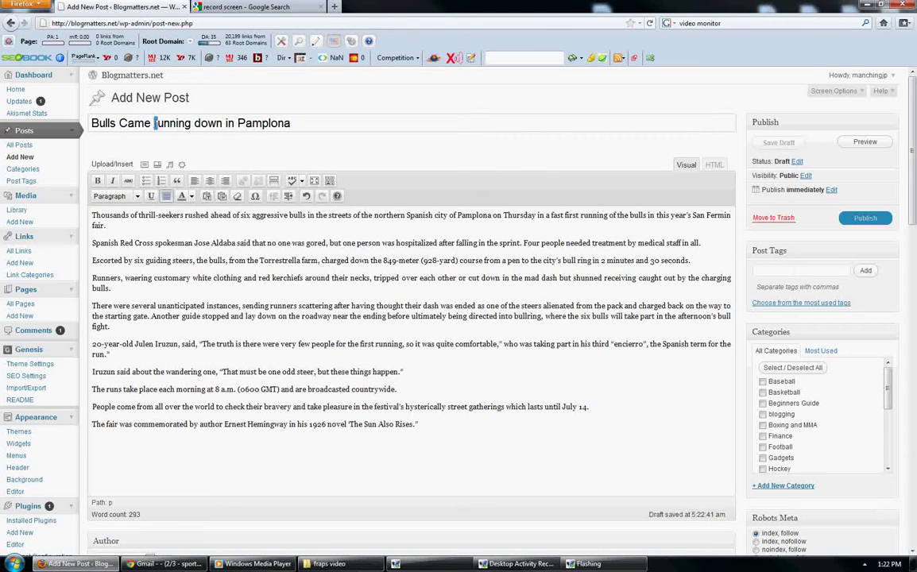
pyautogui.write('R')
pyautogui.hotkey('ctrl', 'Right')
pyautogui.hotkey('shift', 'Right')
pyautogui.write('D')
pyautogui.click(360, 230)
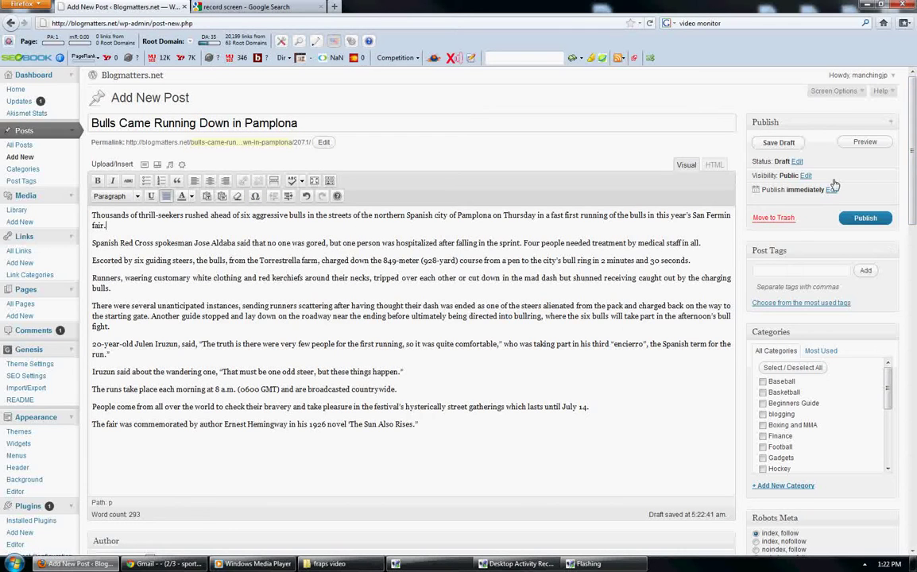
# Set the post's publish date to Jul 07, 2011 @ 05:21.
pyautogui.click(830, 191)
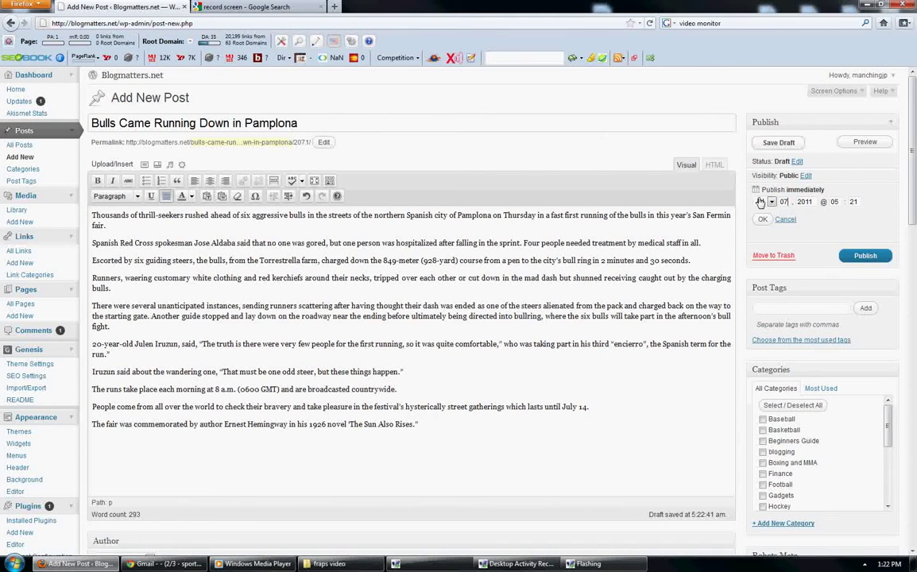
pyautogui.click(762, 220)
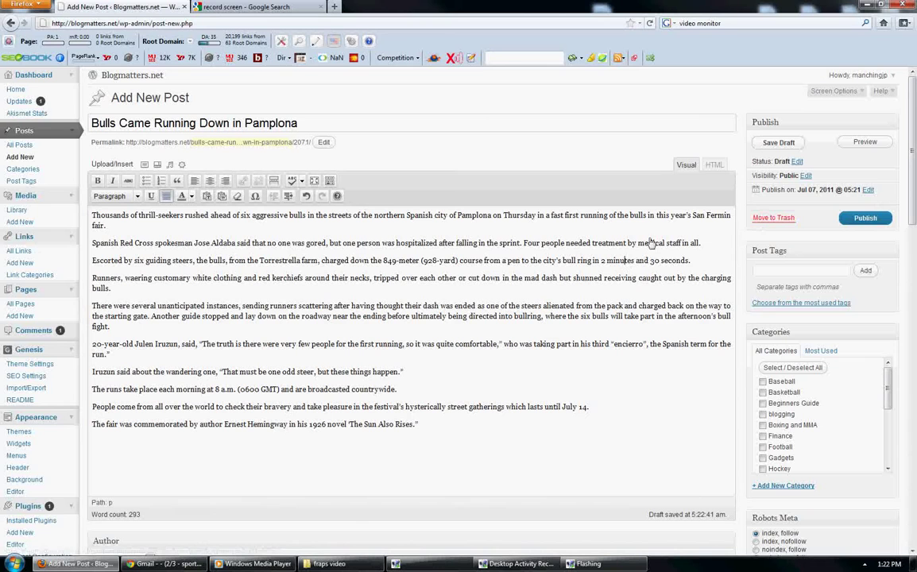
pyautogui.click(868, 190)
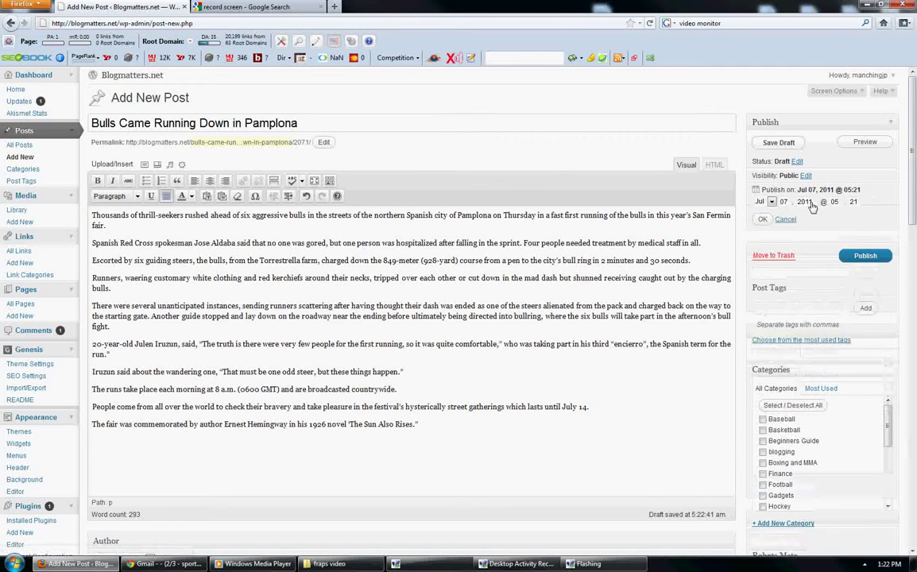
pyautogui.click(768, 222)
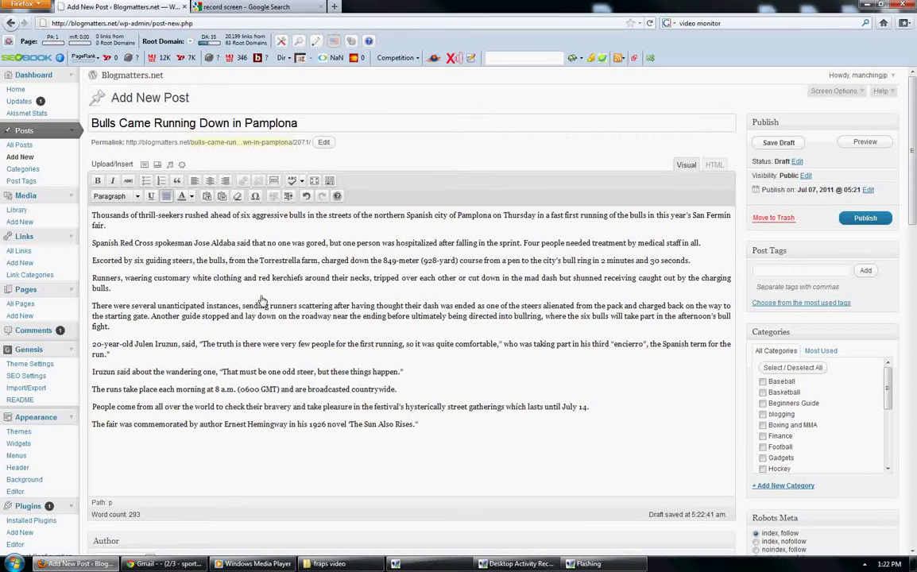
# Replace the entire post body with the copied article about the Dutch soccer stadium roof collapse.
pyautogui.click(112, 288)
pyautogui.click(250, 288)
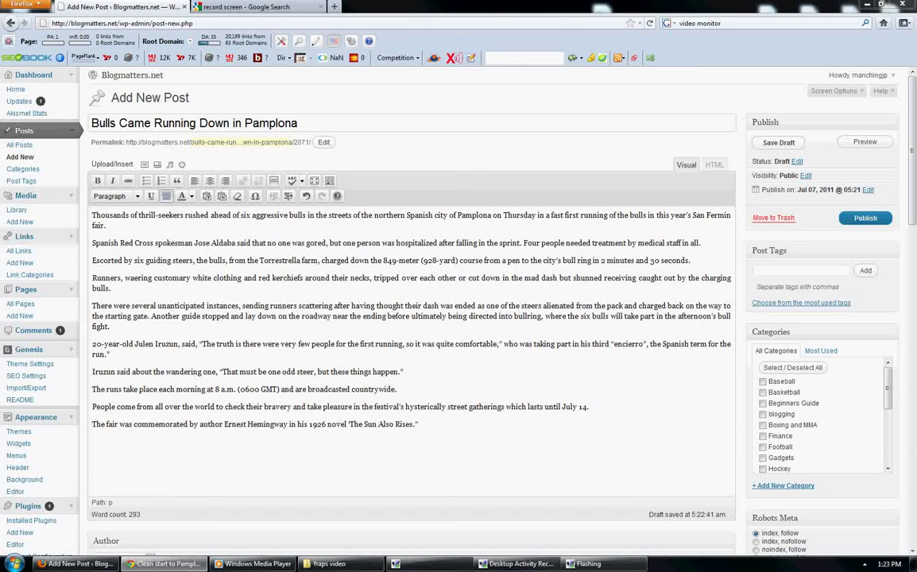
pyautogui.click(438, 407)
pyautogui.hotkey('ctrl', 'a')
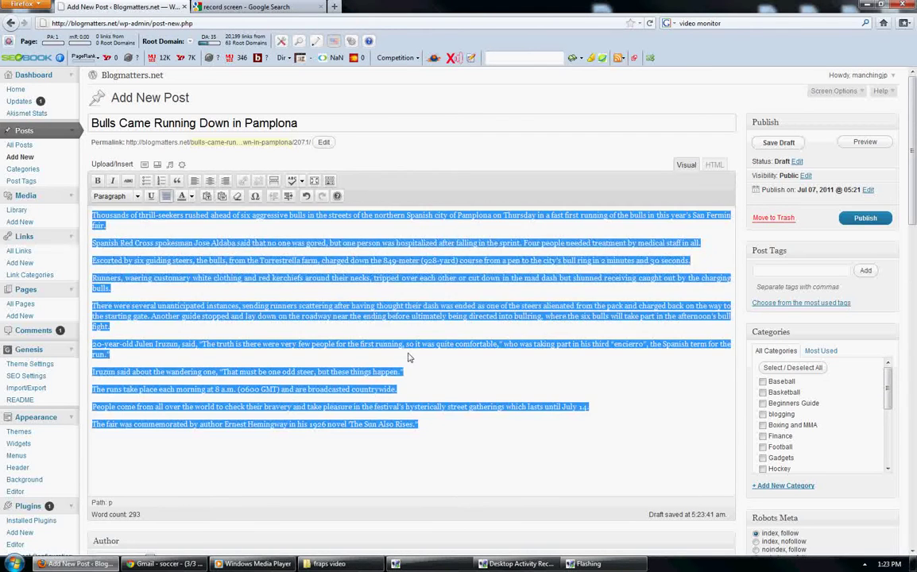
pyautogui.write('When the roof of a Dutch soccer stadium collapsed, a construction worker died and there are ten others were hospitalized on Thursday.  He died at the home of Dutch top-tier side FC Twente and a major rescue operation was underway concerning emergency teams and a medical helicopter, De Twentesche Courant stated.  Construction employees were on the roof when it collapsed around noontime, and those under it ran for their lives.  The witness illustrated the roof as collapsing "like a house of cards."  Roads throughout the stadium were blocked to create way for emergency teams.  The roof subsided when two supporting beams went down throughout the work to put up a new tier onto the stadium, in the northeastern city of Enschede.  FC Twente in 2010 won the Dutch soccer title and was the second placed side previous season.  It also fought in the UEFA Champions League, European top contest of soccer previous season.  The stadium named De Grolsch Veste, opened in 1998 with a capacity of 24,000 people.  It was being prolonged following current success of FC Twente.')
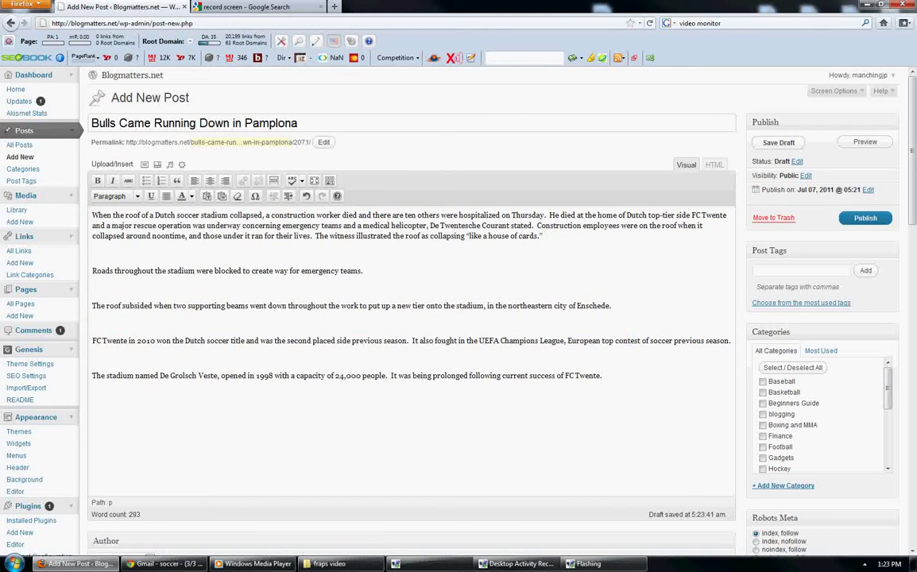
# Remove all blank lines between the paragraphs of the Dutch stadium article.
pyautogui.click(351, 322)
pyautogui.click(168, 270)
pyautogui.press('BackSpace')
pyautogui.click(114, 275)
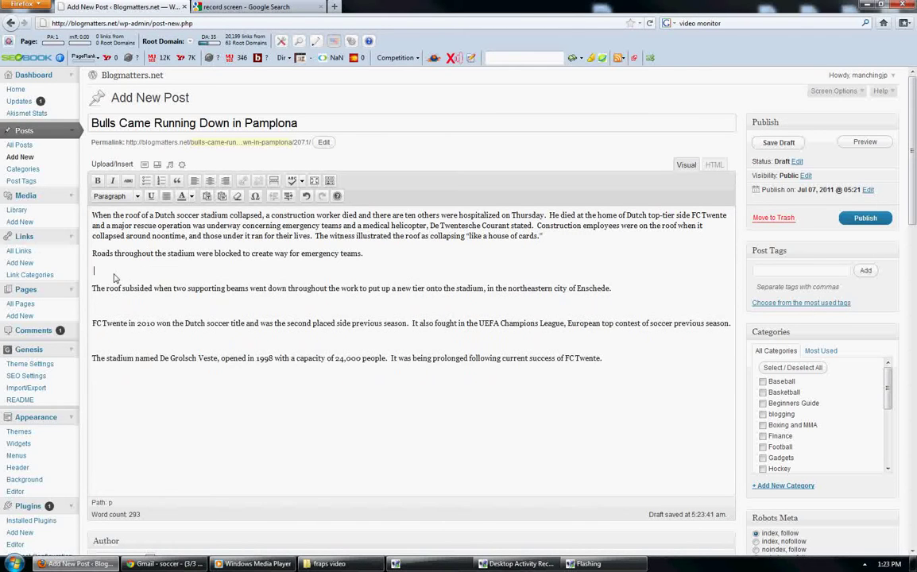
pyautogui.press('BackSpace')
pyautogui.click(111, 293)
pyautogui.press('BackSpace')
pyautogui.click(121, 312)
pyautogui.press('BackSpace')
pyautogui.click(498, 392)
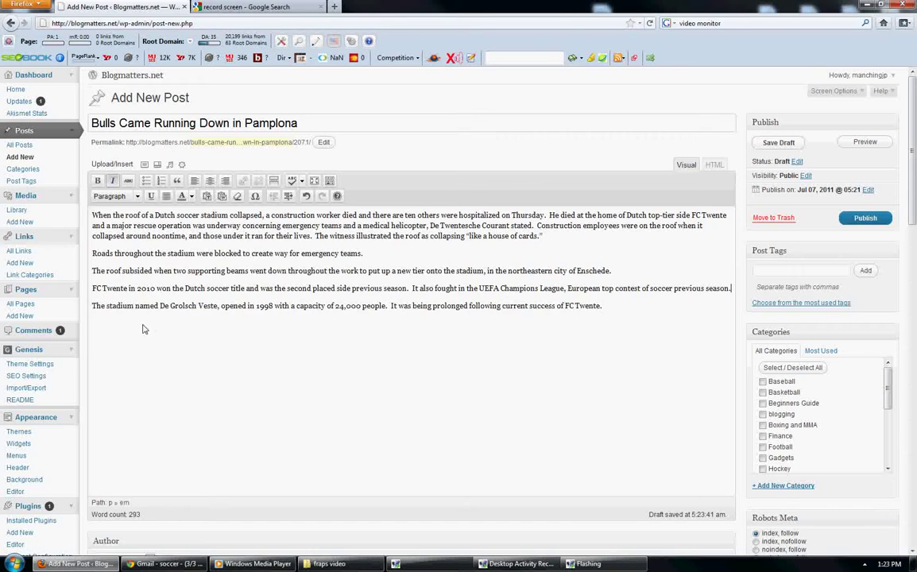
# Justify all paragraphs of the Dutch stadium article.
pyautogui.hotkey('ctrl', 'a')
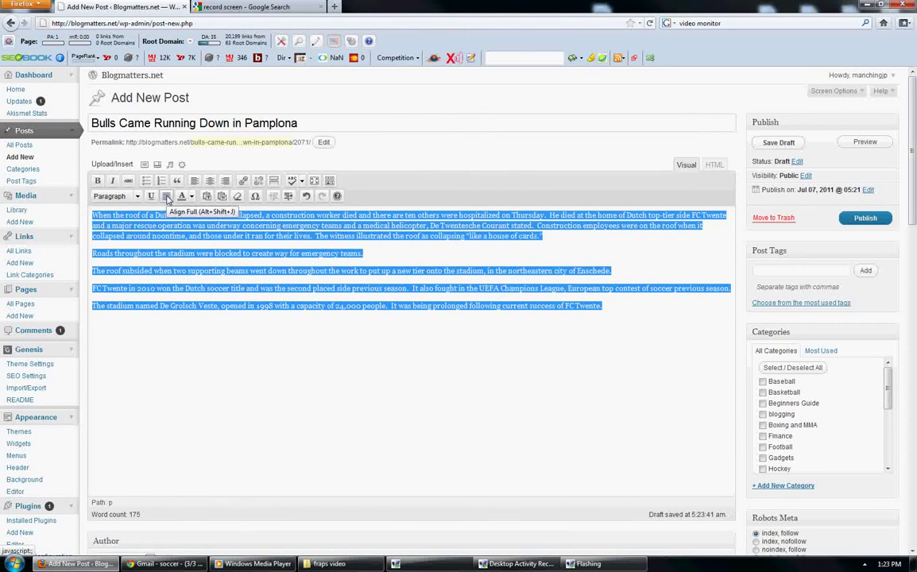
pyautogui.click(167, 198)
pyautogui.click(436, 292)
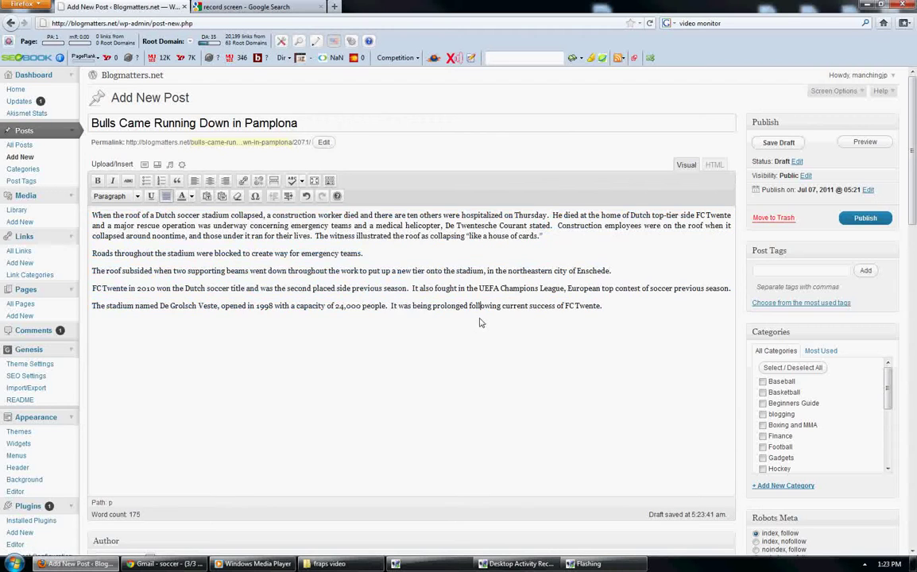
# Replace the post title with "Construction worker got killed on collapse of Dutch soccer stadium roof", capitalising Worker, Got and Killed.
pyautogui.moveTo(367, 128); pyautogui.dragTo(86, 137)
pyautogui.write('Construction worker got killed on collapse of Dutch soccer stadium roof')
pyautogui.moveTo(160, 124); pyautogui.dragTo(210, 125)
pyautogui.write('W')
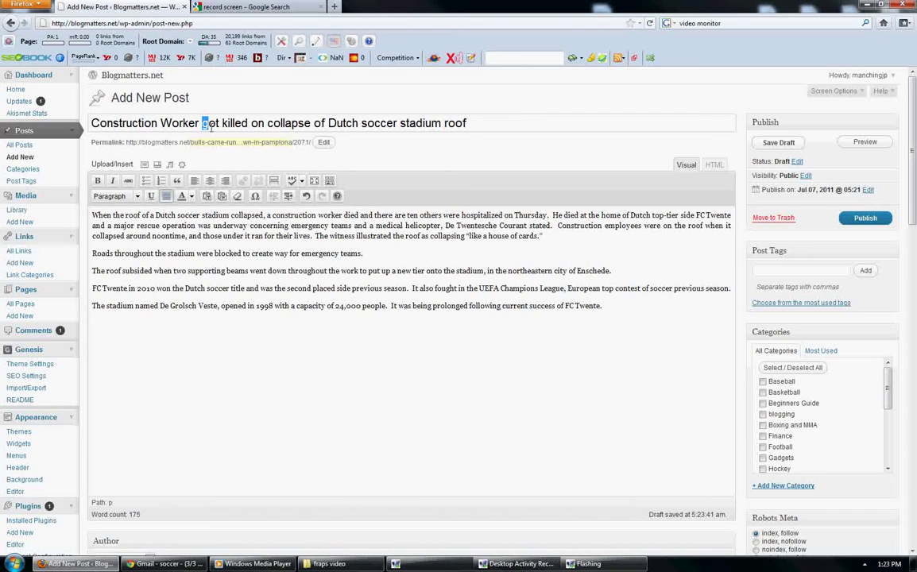
pyautogui.write('G')
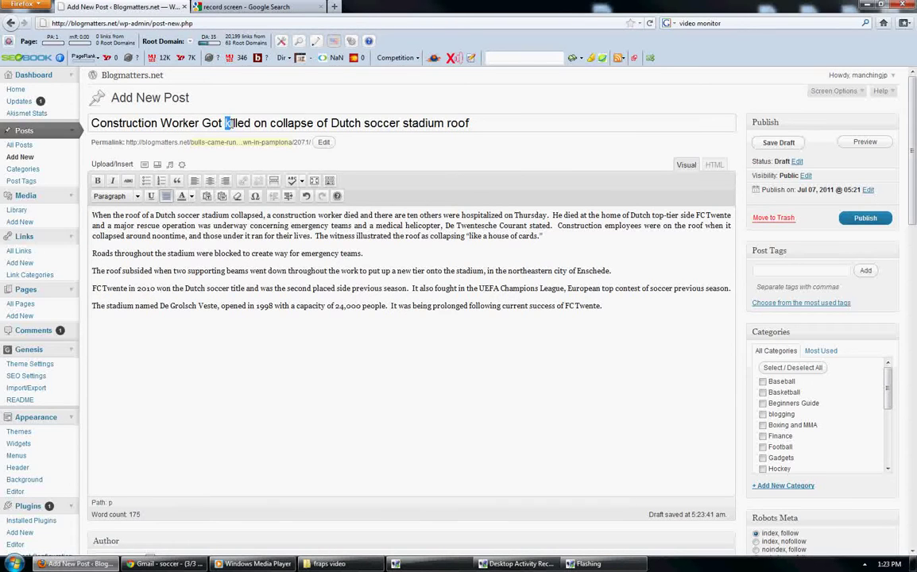
pyautogui.write('K')
# Capitalise the initial letters of Collapse, Soccer, Stadium and Roof in the post title.
pyautogui.doubleClick(285, 125)
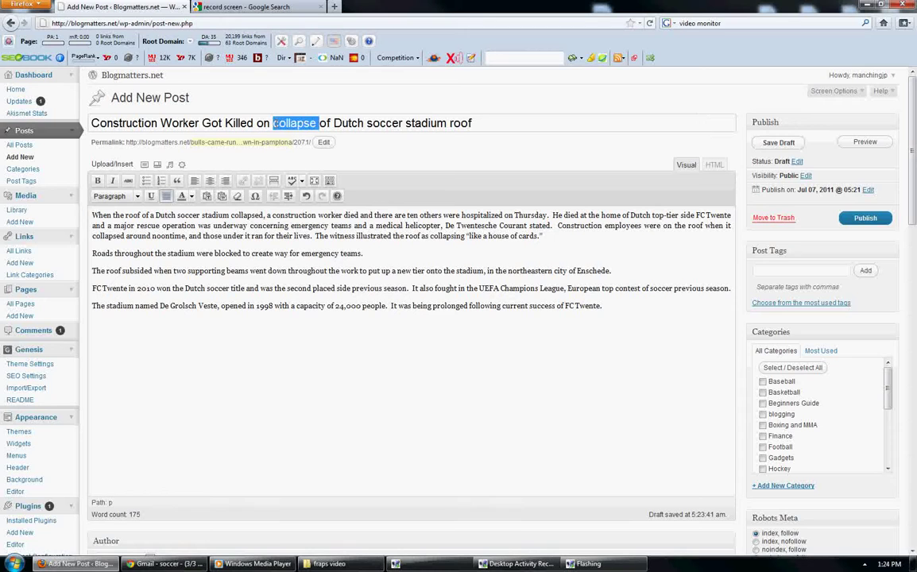
pyautogui.click(273, 124)
pyautogui.hotkey('shift', 'Right')
pyautogui.write('C')
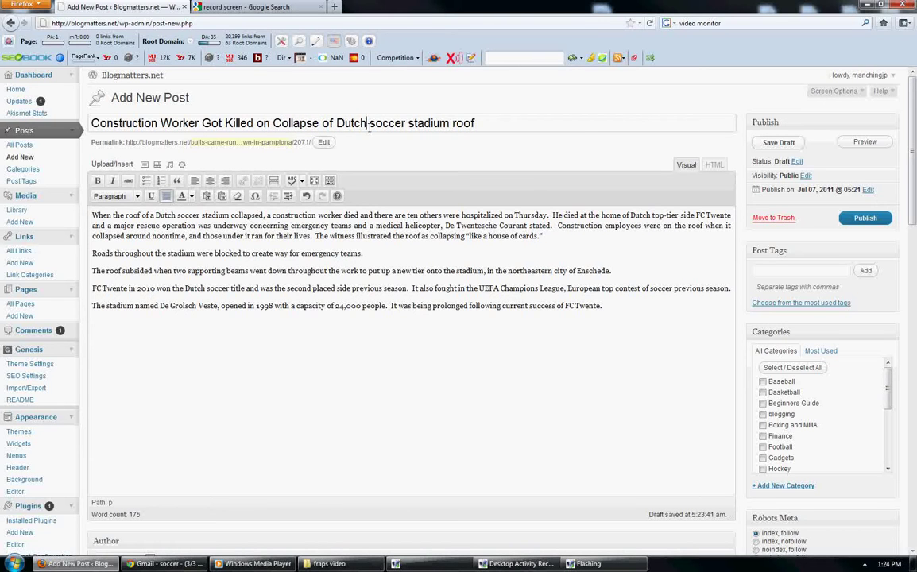
pyautogui.write('S')
pyautogui.click(409, 123)
pyautogui.hotkey('shift', 'Right')
pyautogui.write('S')
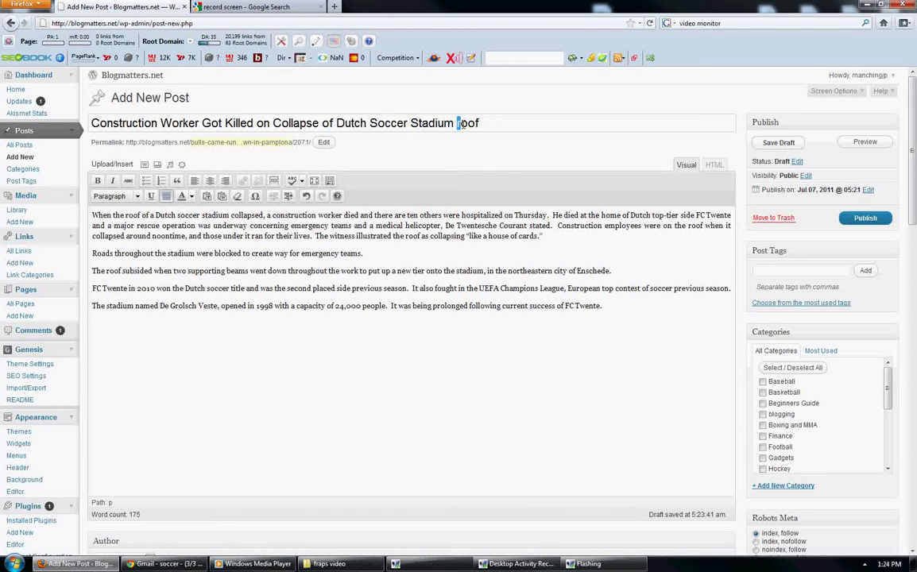
pyautogui.write('R')
# Copy the phrase "Dutch soccer stadium collapsed" from the first paragraph of the article.
pyautogui.moveTo(157, 216); pyautogui.dragTo(267, 218)
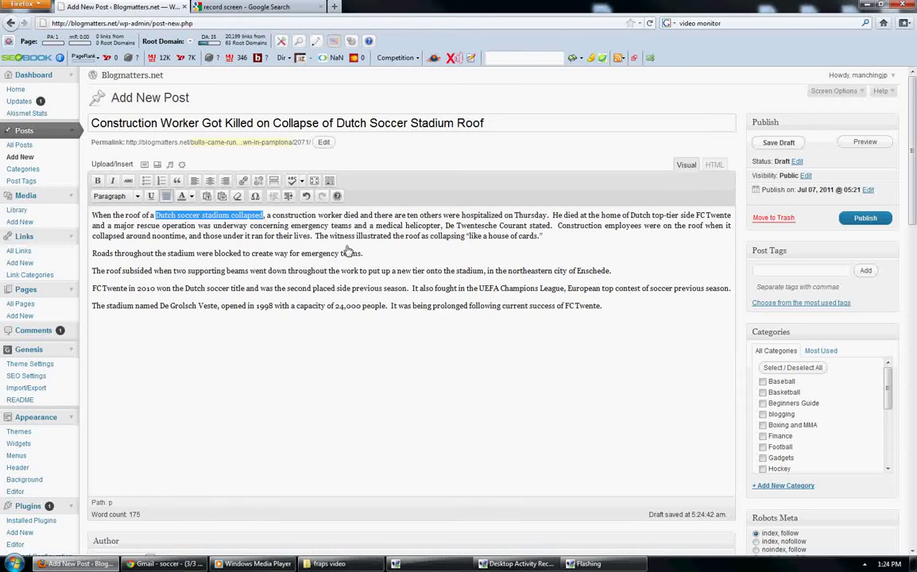
pyautogui.click(155, 238)
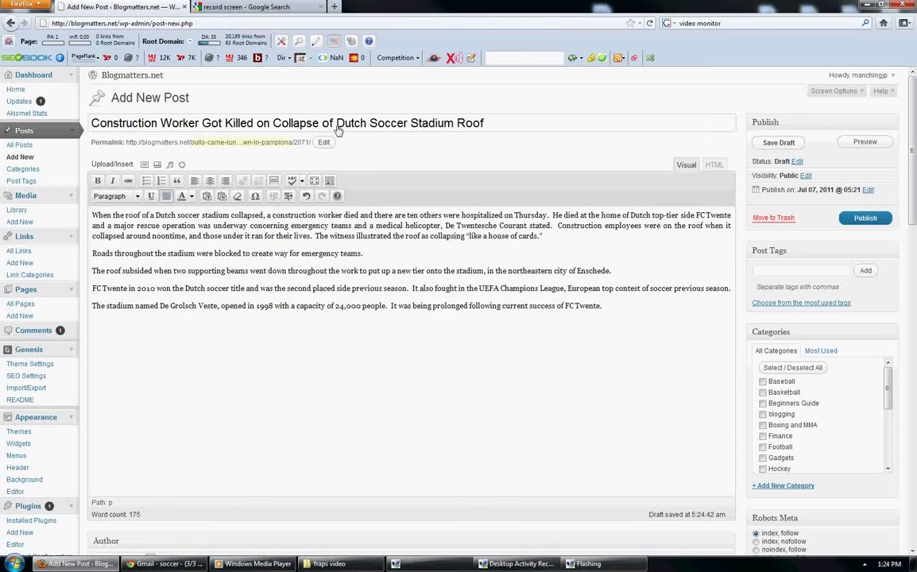
pyautogui.click(259, 289)
pyautogui.moveTo(156, 218); pyautogui.dragTo(267, 221)
pyautogui.hotkey('ctrl', 'c')
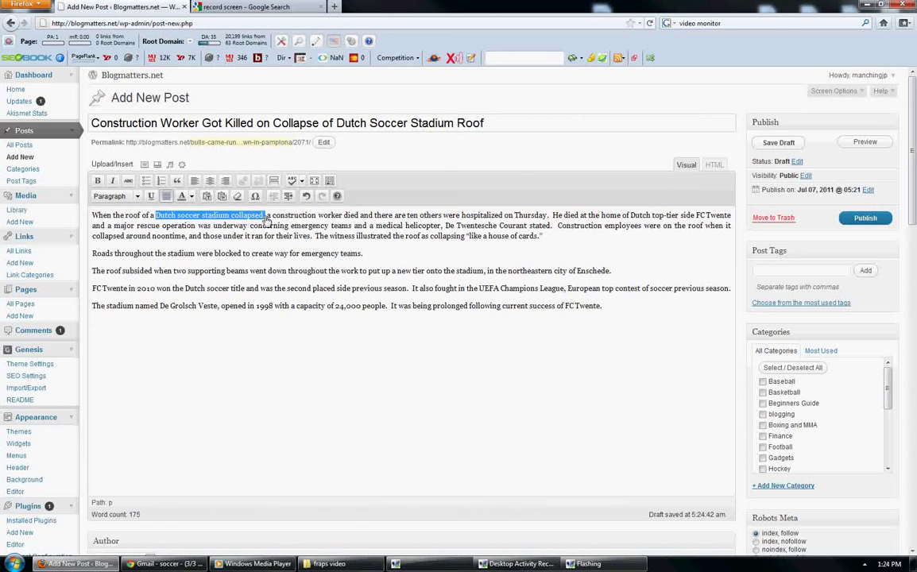
# Search Google Images for the copied phrase "Dutch soccer stadium collapsed".
pyautogui.click(246, 8)
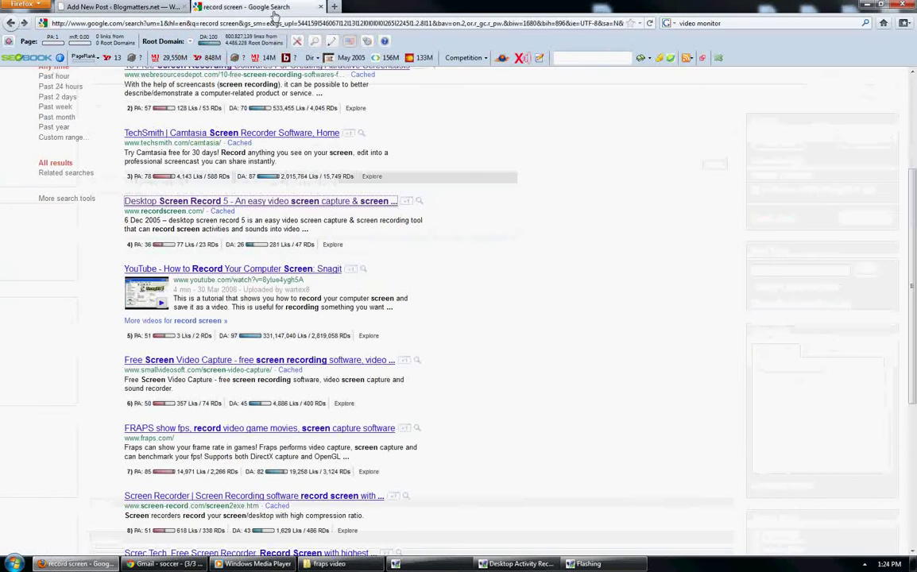
pyautogui.click(716, 24)
pyautogui.press('Return')
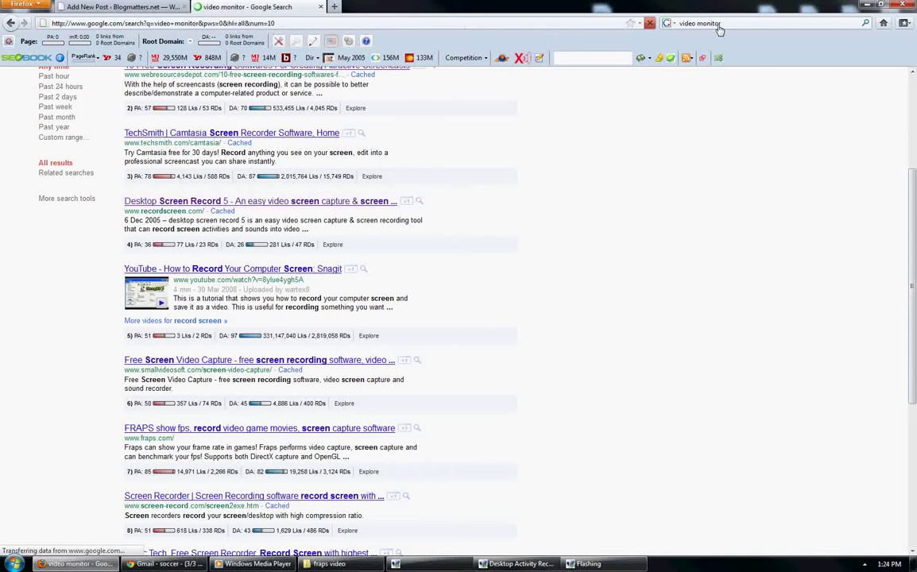
pyautogui.hotkey('ctrl', 'v')
pyautogui.press('Return')
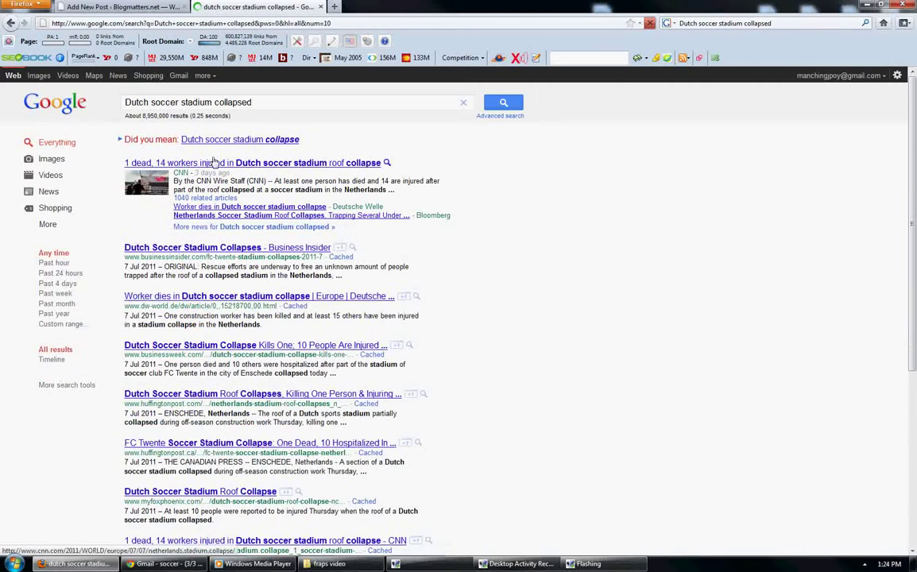
pyautogui.click(38, 76)
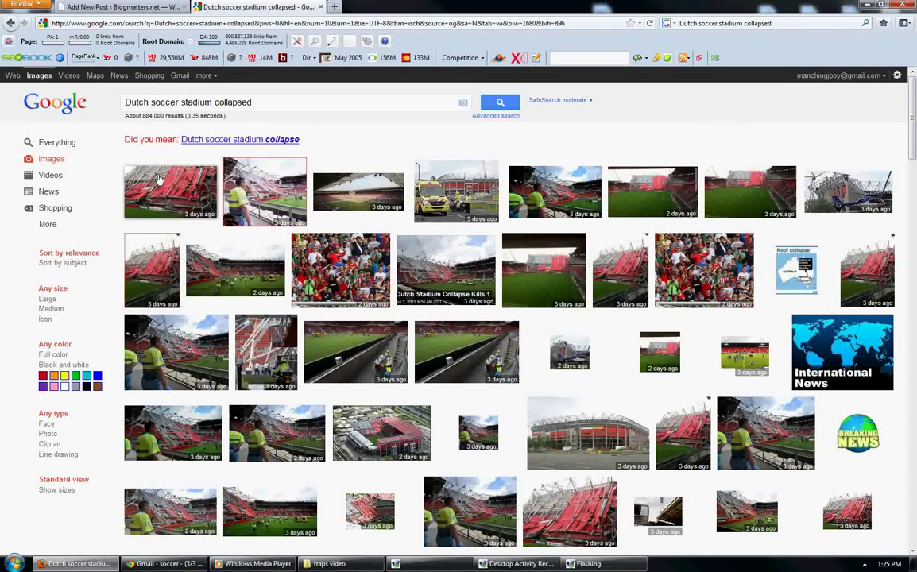
# Open the 374 × 500 roof.jpg result from inflexwetrust.com and save it to the Desktop as "Dutch soccer stadium collapsed".
pyautogui.moveTo(159, 180)
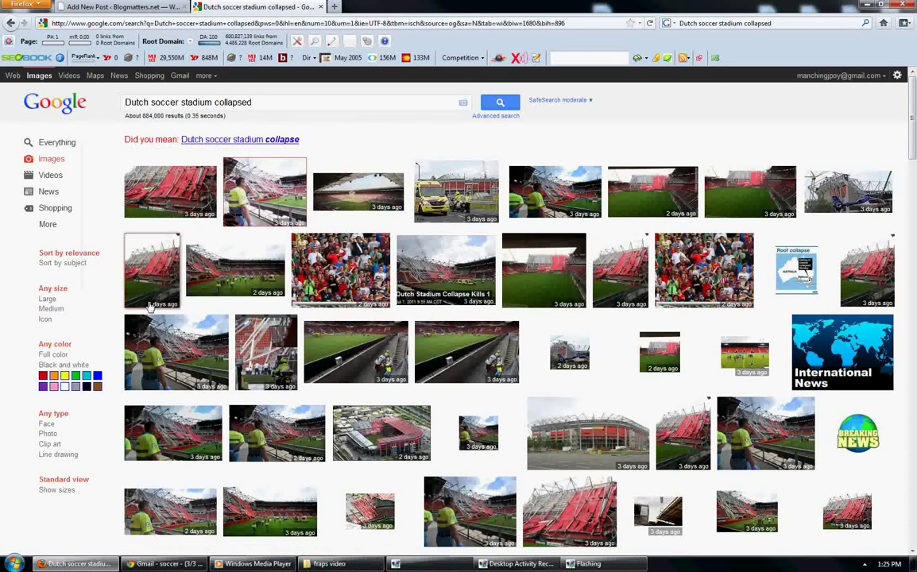
pyautogui.moveTo(149, 307)
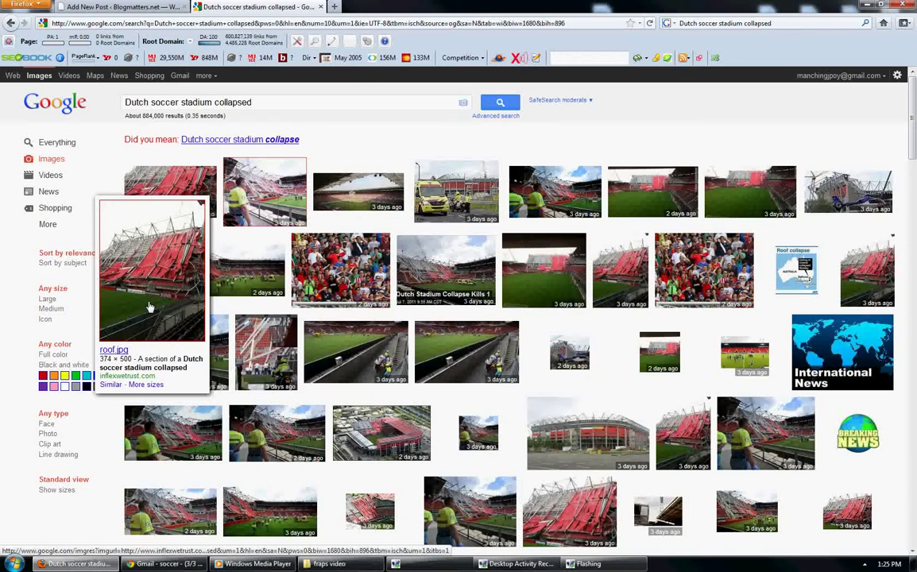
pyautogui.click(149, 307)
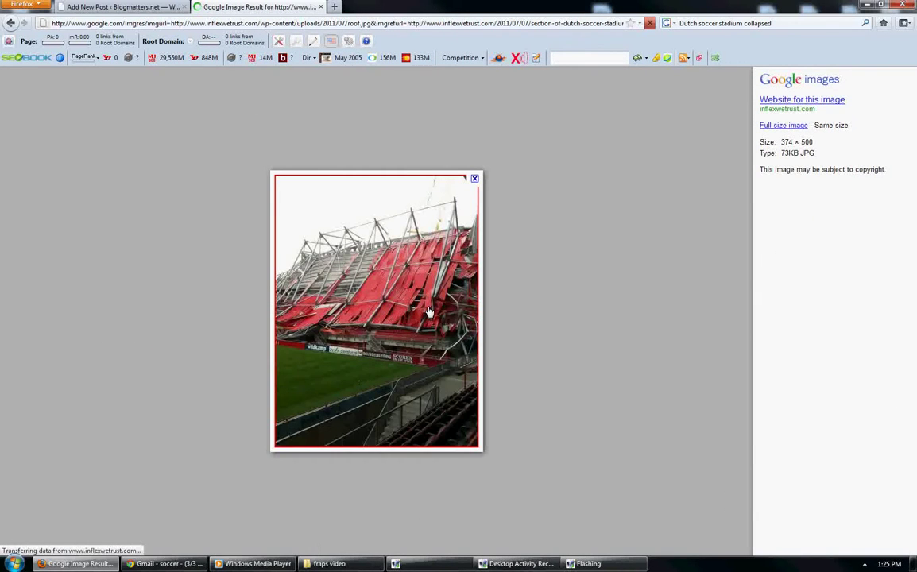
pyautogui.rightClick(434, 312)
pyautogui.click(482, 356)
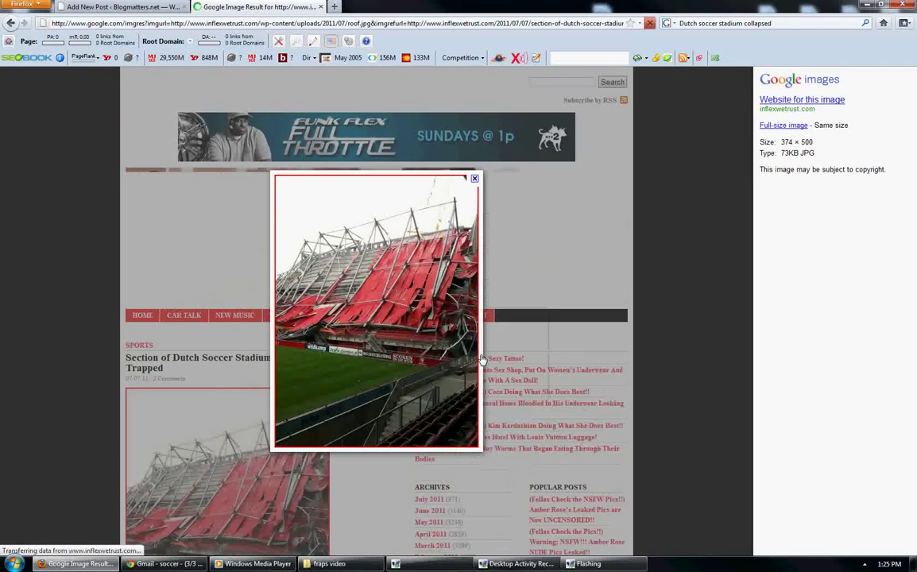
pyautogui.hotkey('ctrl', 'v')
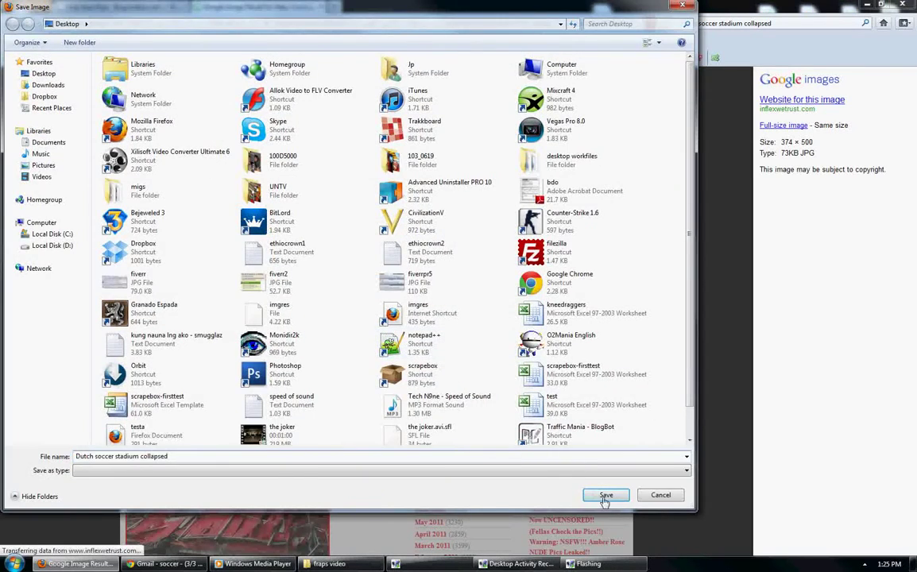
pyautogui.click(606, 496)
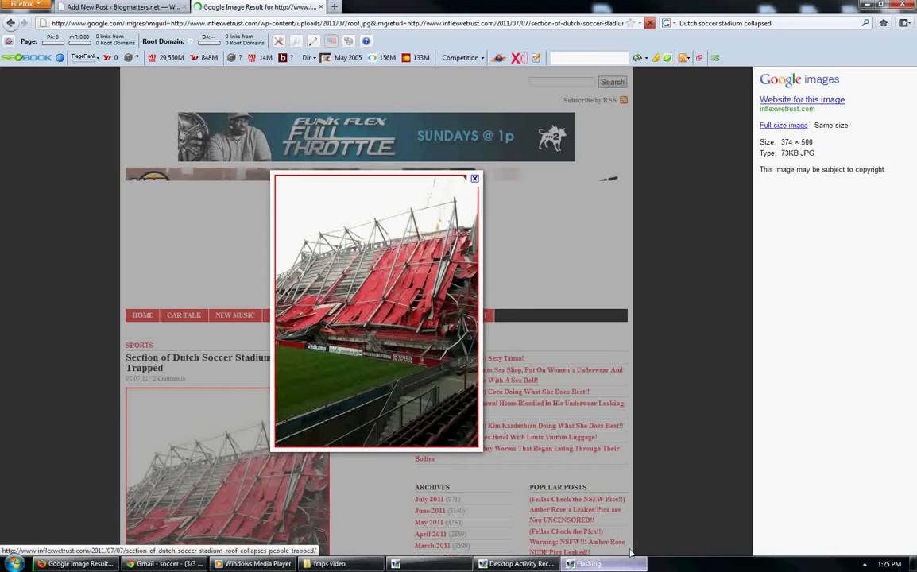
# Open the saved stadium image from the Desktop in Microsoft Office 2010 and bring up its picture editing tools.
pyautogui.click(870, 4)
pyautogui.rightClick(109, 420)
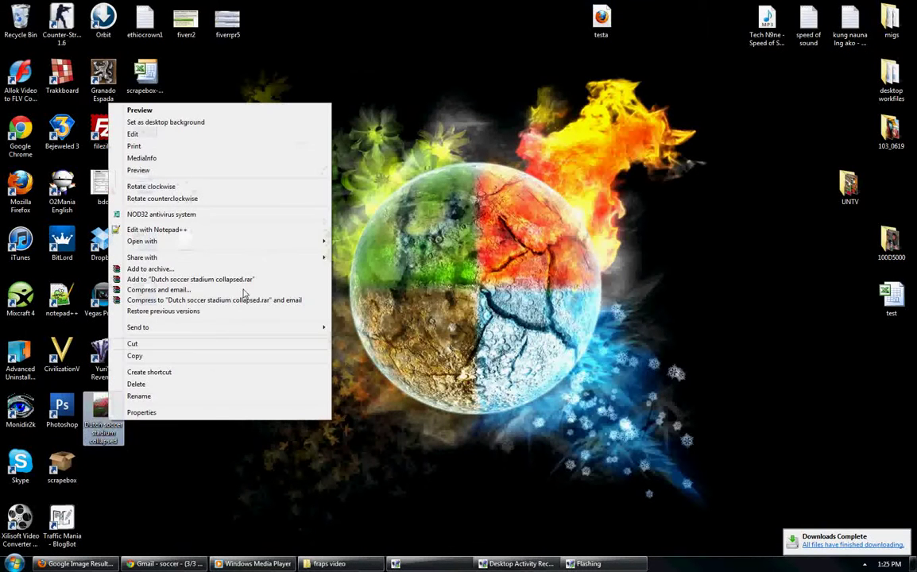
pyautogui.moveTo(287, 241)
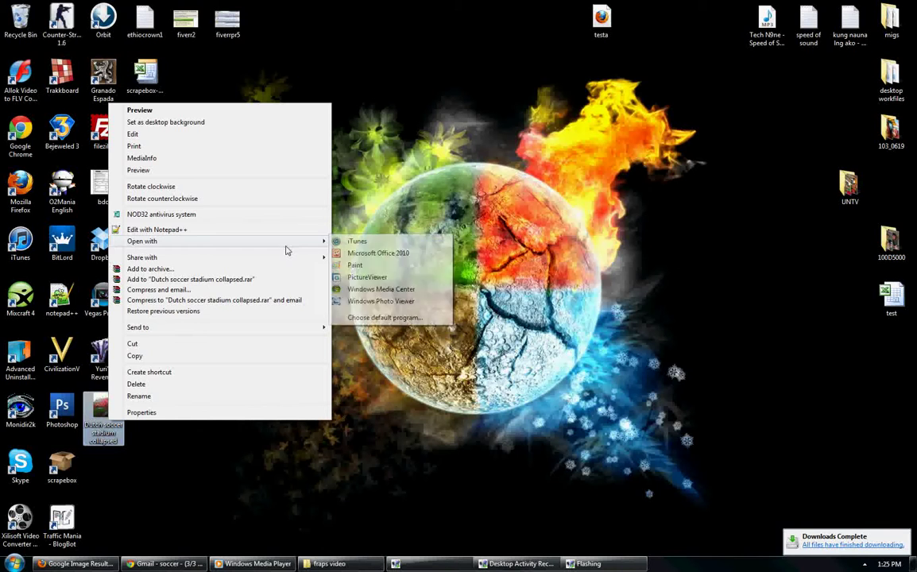
pyautogui.click(387, 254)
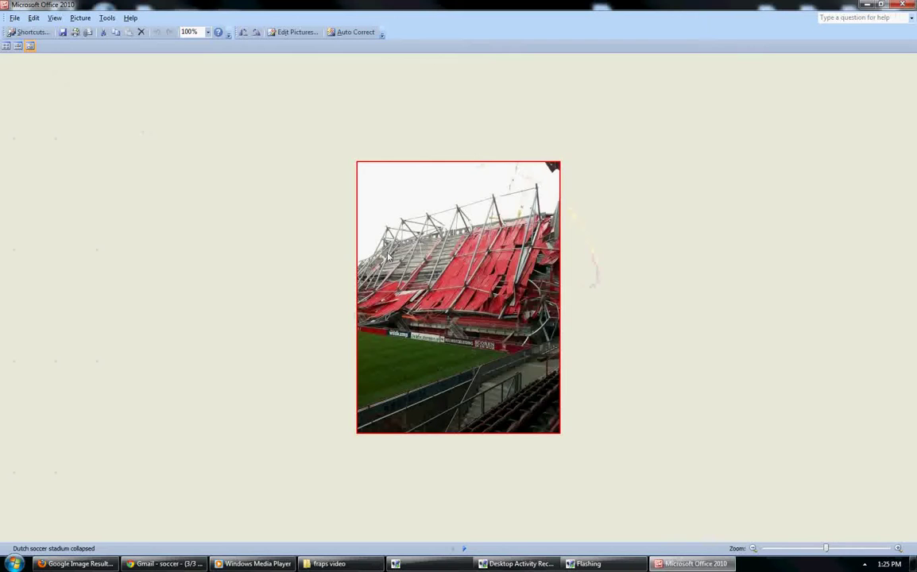
pyautogui.click(296, 31)
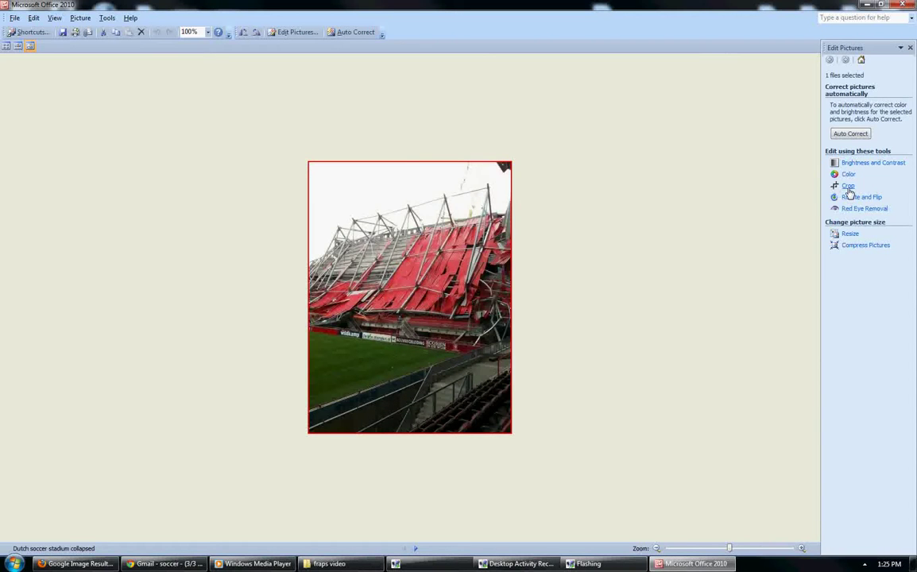
# Crop the stadium picture to a 368 x 368 pixel square, trimming mostly the seating at the bottom and some sky at the top.
pyautogui.click(848, 186)
pyautogui.moveTo(410, 159); pyautogui.dragTo(410, 164)
pyautogui.moveTo(308, 433); pyautogui.dragTo(309, 380)
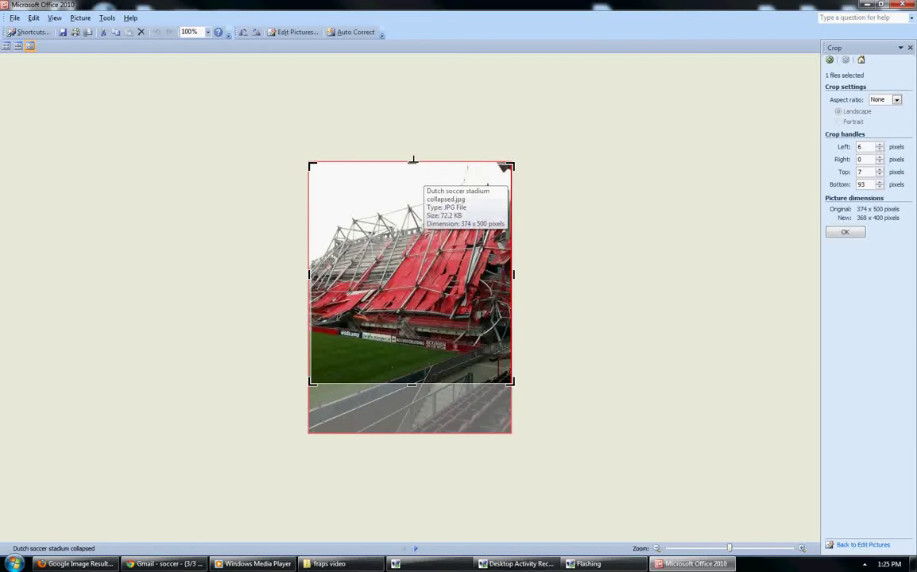
pyautogui.moveTo(412, 163); pyautogui.dragTo(412, 184)
pyautogui.moveTo(411, 387); pyautogui.dragTo(411, 372)
pyautogui.moveTo(414, 182); pyautogui.dragTo(417, 175)
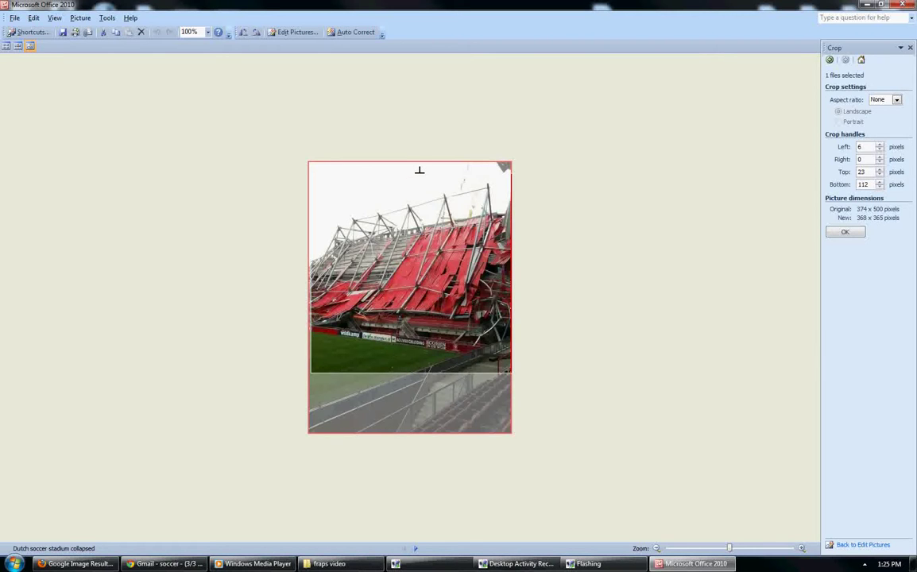
pyautogui.moveTo(448, 256); pyautogui.dragTo(449, 256)
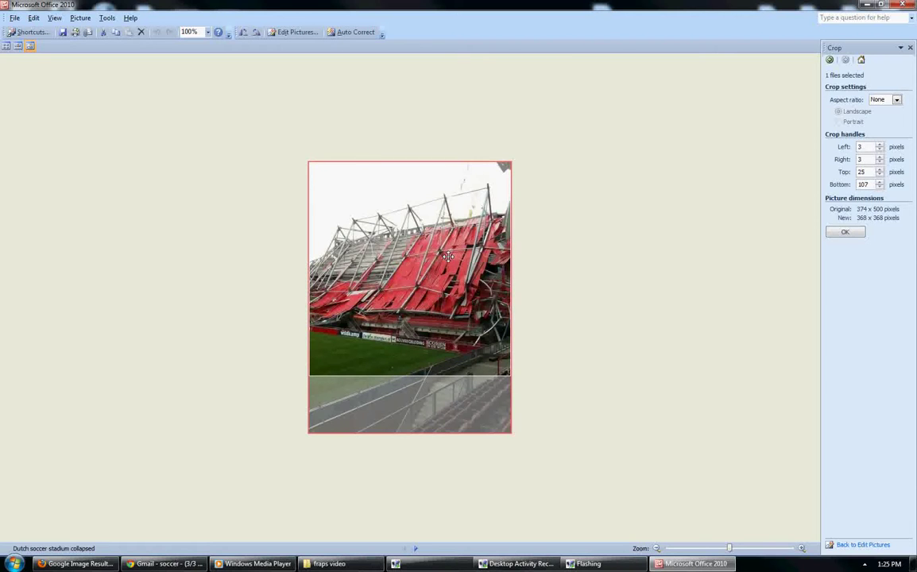
pyautogui.click(844, 232)
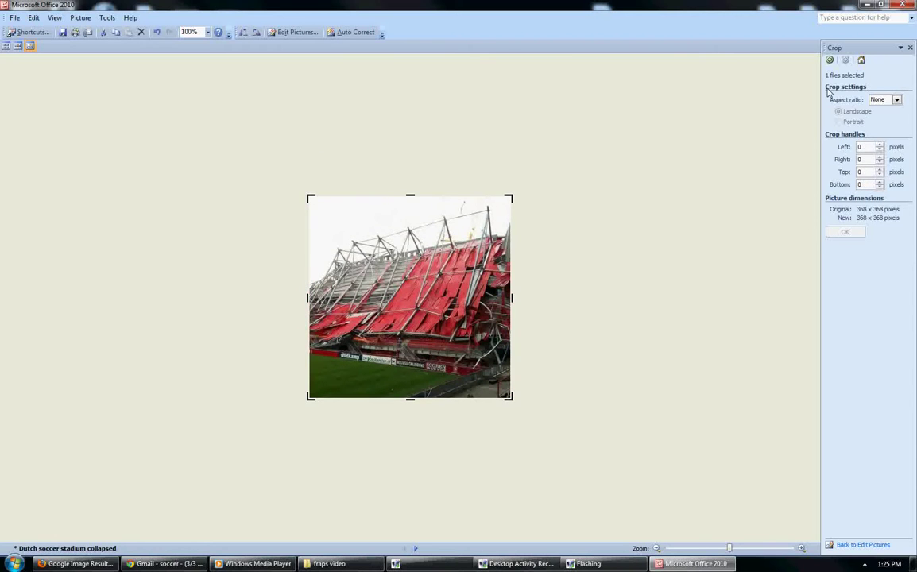
# Resize the cropped stadium picture to 150 x 150 pixels and save the changes while closing the picture editor.
pyautogui.click(830, 60)
pyautogui.click(846, 233)
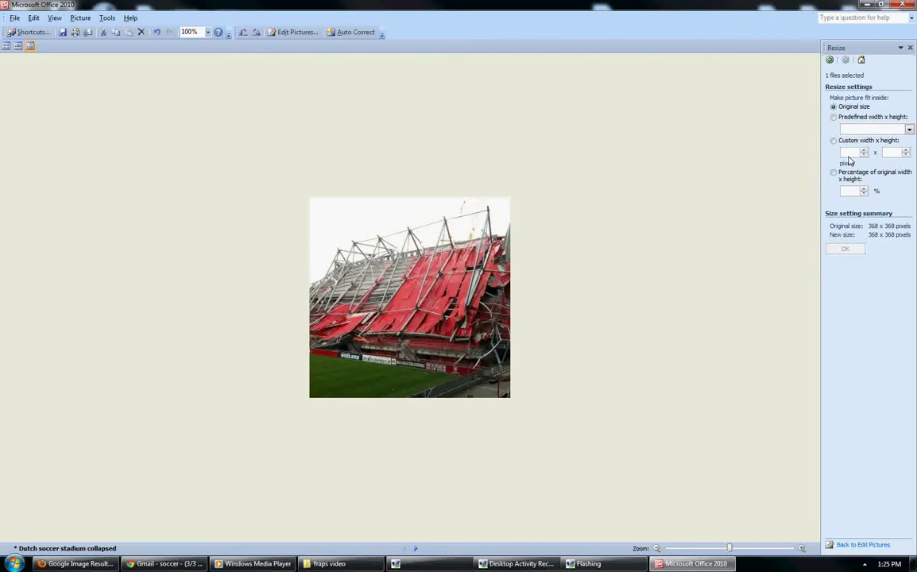
pyautogui.write('150')
pyautogui.click(843, 251)
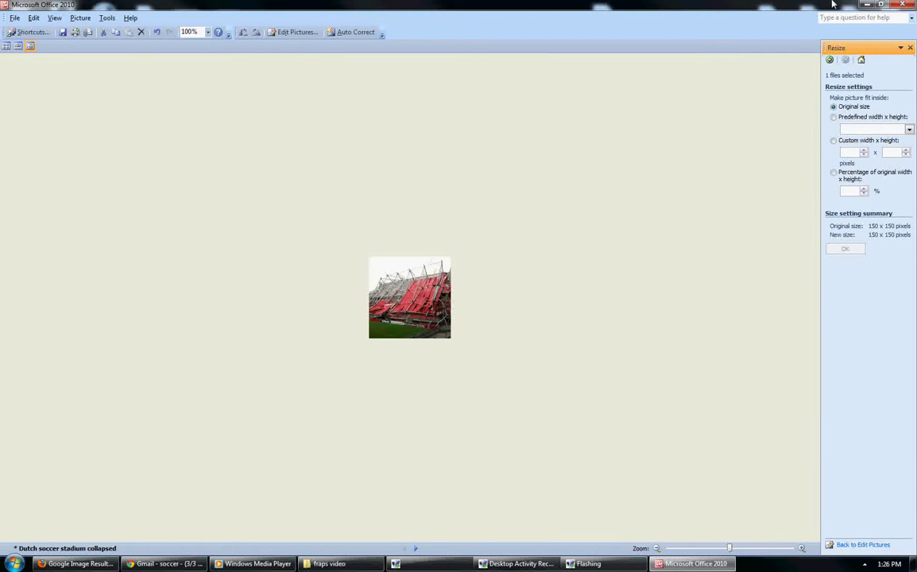
pyautogui.click(904, 4)
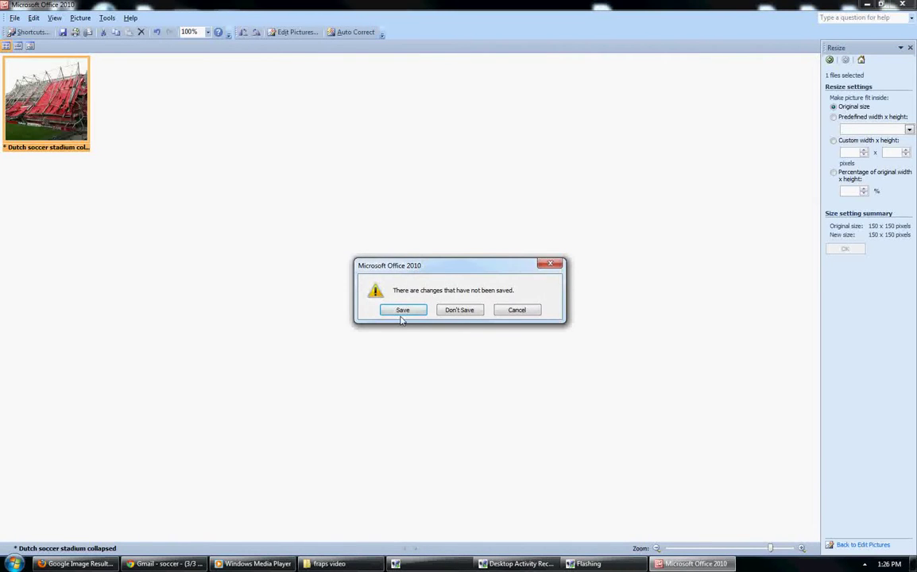
pyautogui.click(400, 311)
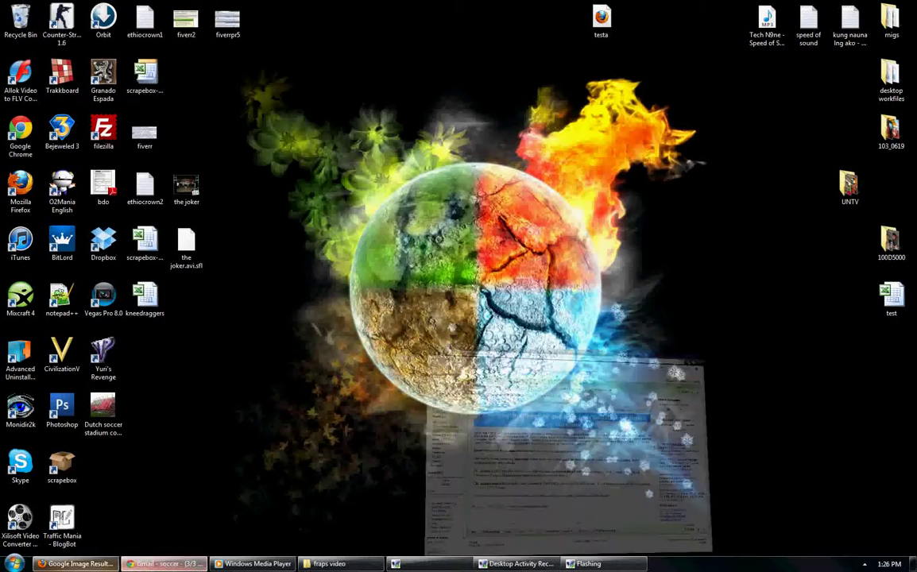
# Return to the post in Firefox and upload the "Dutch soccer stadium collapsed" picture from the Desktop through Add an Image.
pyautogui.click(76, 564)
pyautogui.click(127, 6)
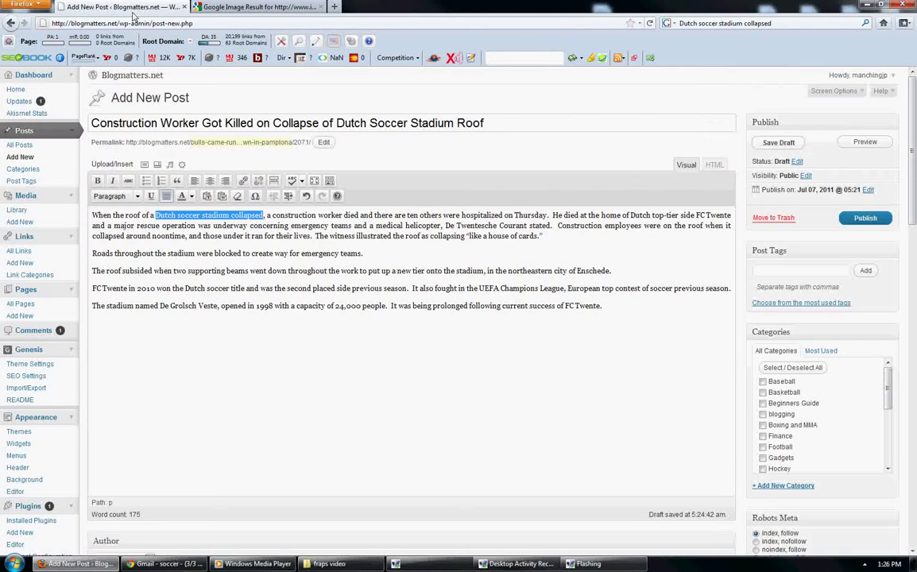
pyautogui.click(197, 314)
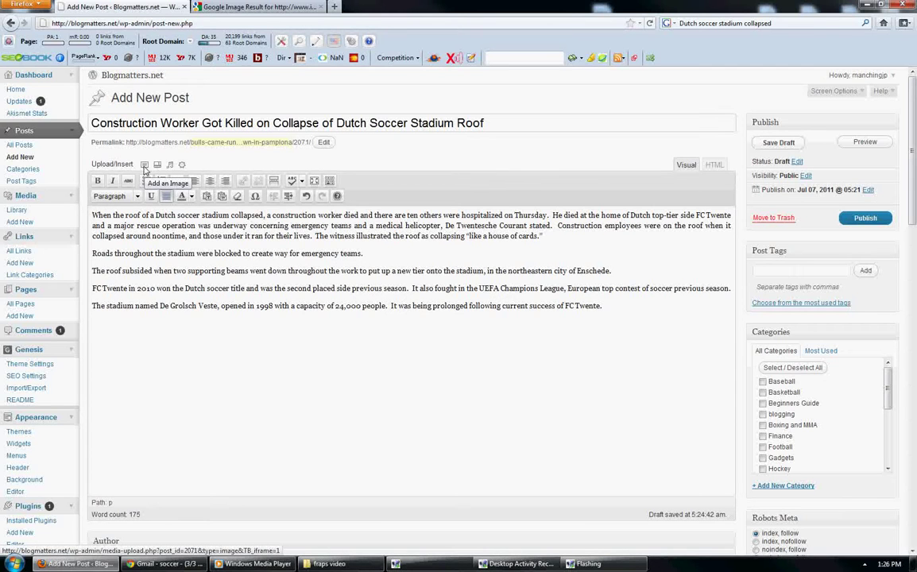
pyautogui.click(145, 166)
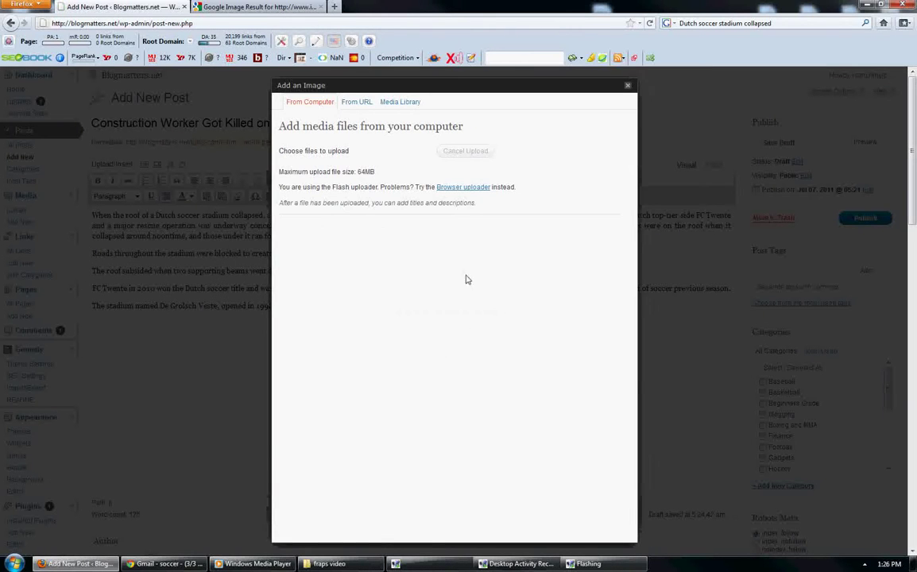
pyautogui.click(391, 150)
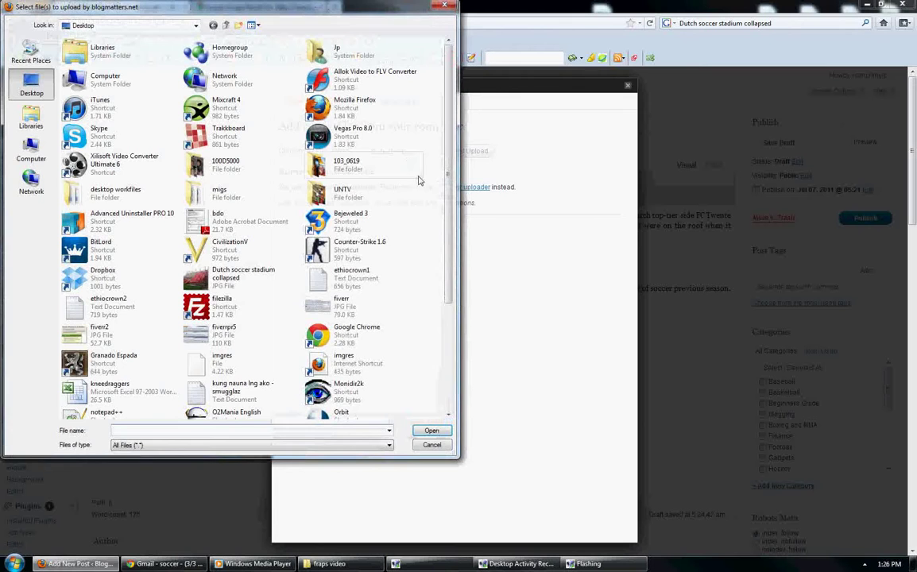
pyautogui.click(222, 279)
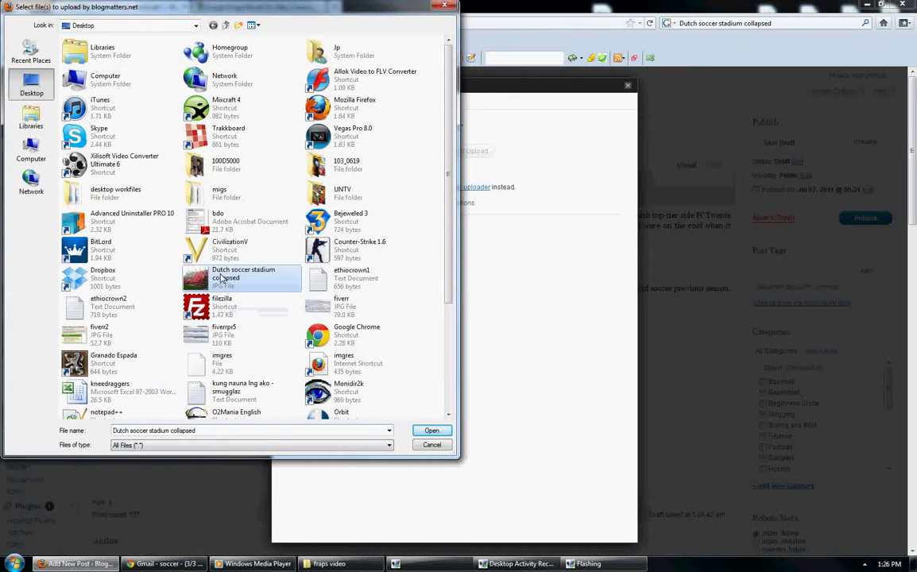
pyautogui.click(444, 432)
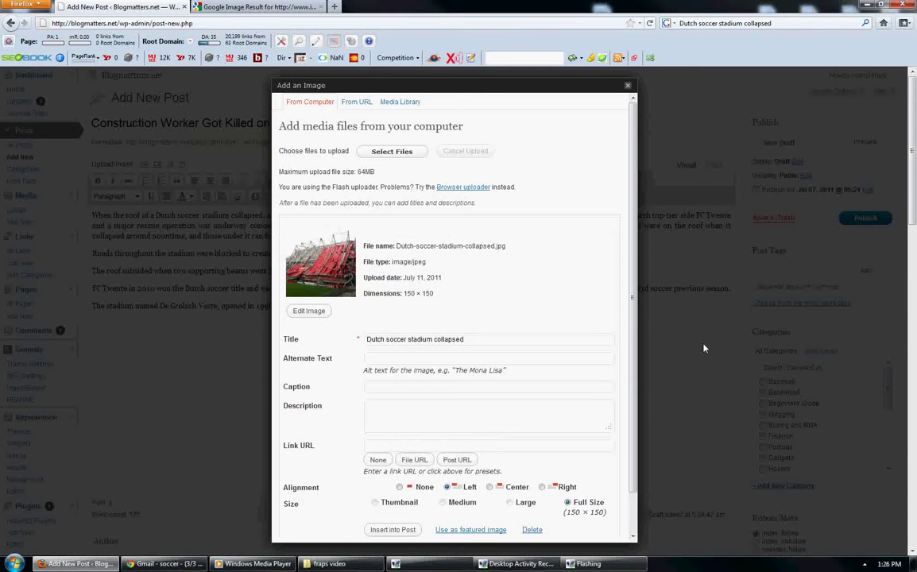
# Copy the image title "Dutch soccer stadium collapsed" into the picture's alternate text.
pyautogui.scroll(-4, 707, 349)
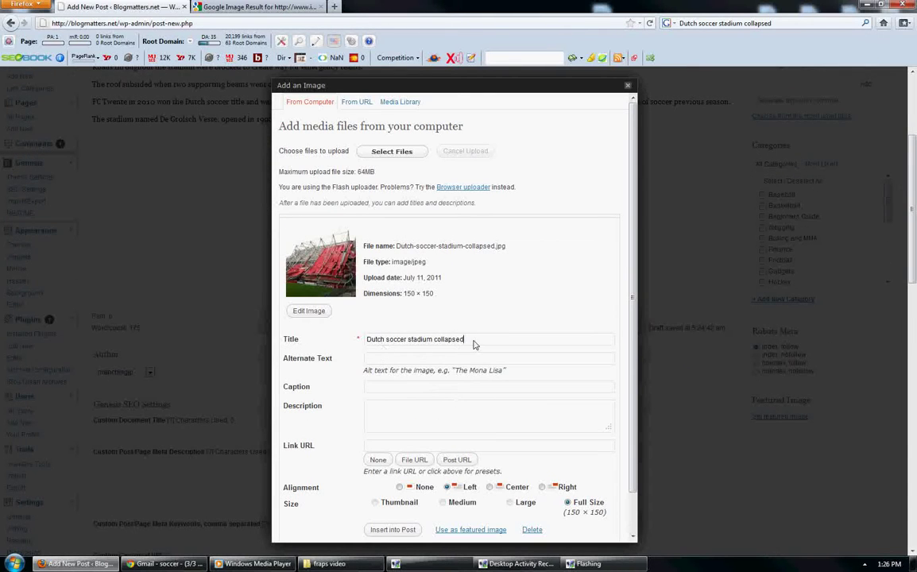
pyautogui.moveTo(475, 344); pyautogui.dragTo(280, 344)
pyautogui.hotkey('ctrl', 'c')
pyautogui.click(397, 362)
pyautogui.hotkey('ctrl', 'v')
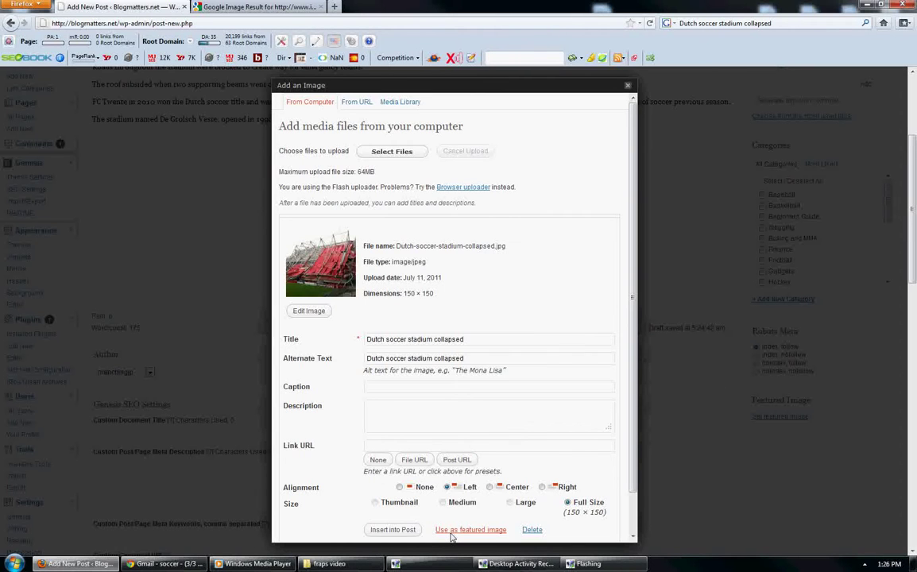
# Use the stadium picture as the featured image and insert it into the post left-aligned at full size.
pyautogui.scroll(-1, 515, 508)
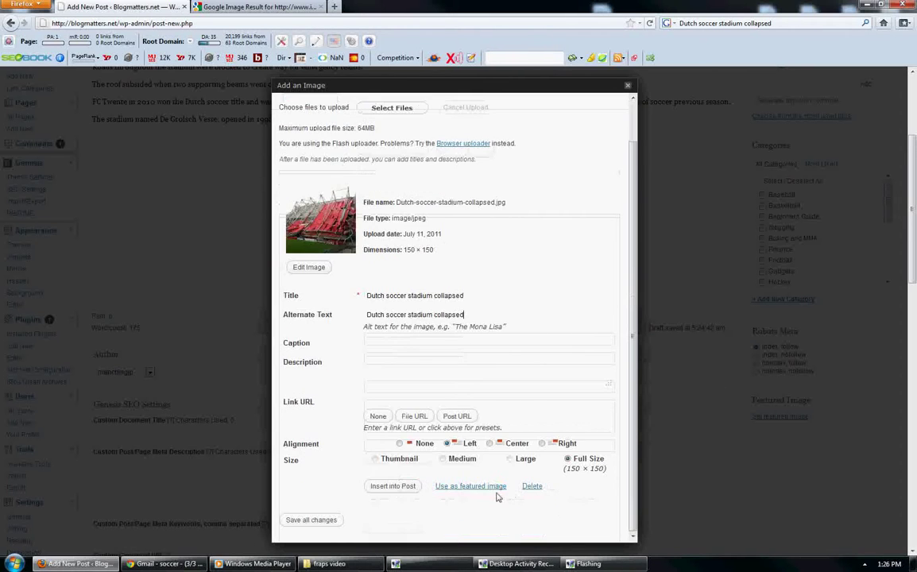
pyautogui.click(480, 487)
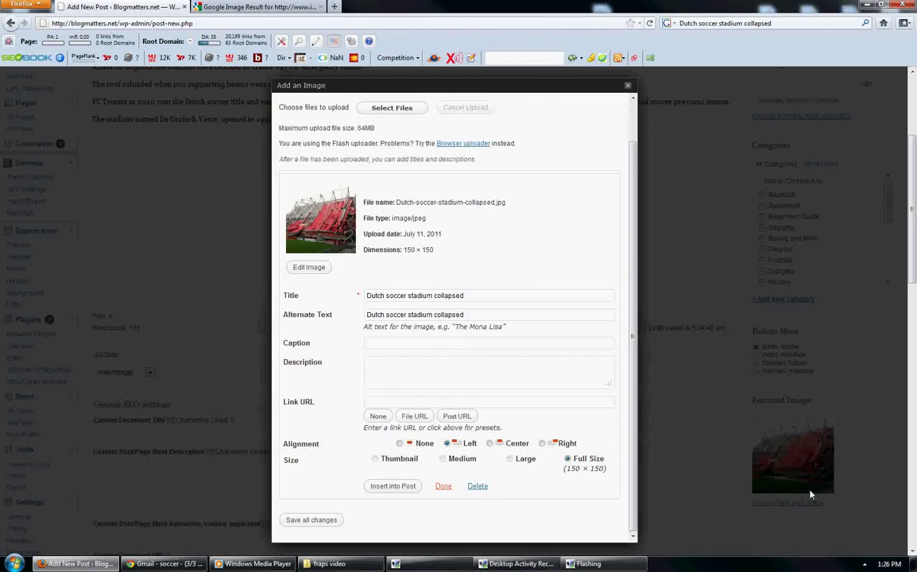
pyautogui.click(377, 488)
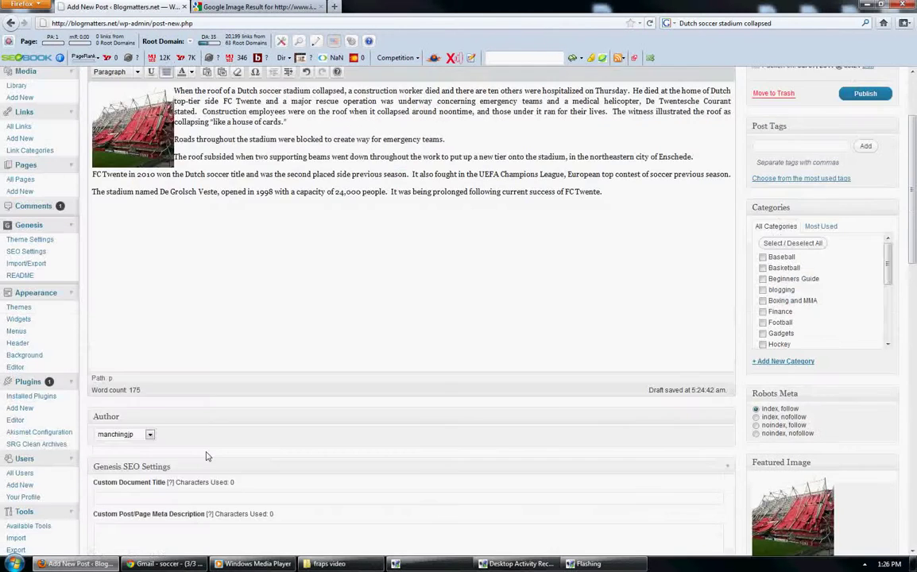
pyautogui.scroll(3, 191, 398)
pyautogui.click(137, 273)
pyautogui.click(621, 363)
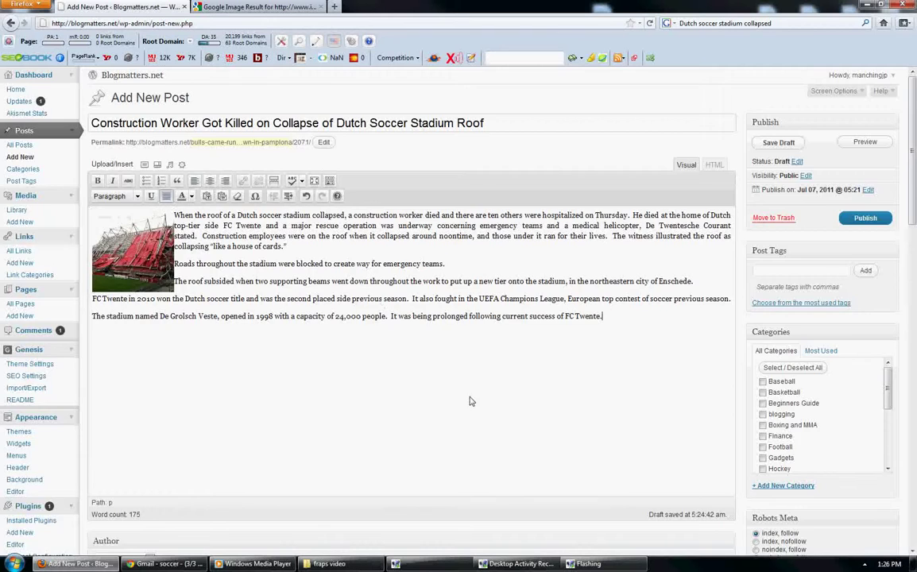
# Assign the post to the Soccer category.
pyautogui.scroll(-3, 459, 412)
pyautogui.scroll(3, 479, 400)
pyautogui.scroll(-1, 787, 445)
pyautogui.scroll(-1, 791, 430)
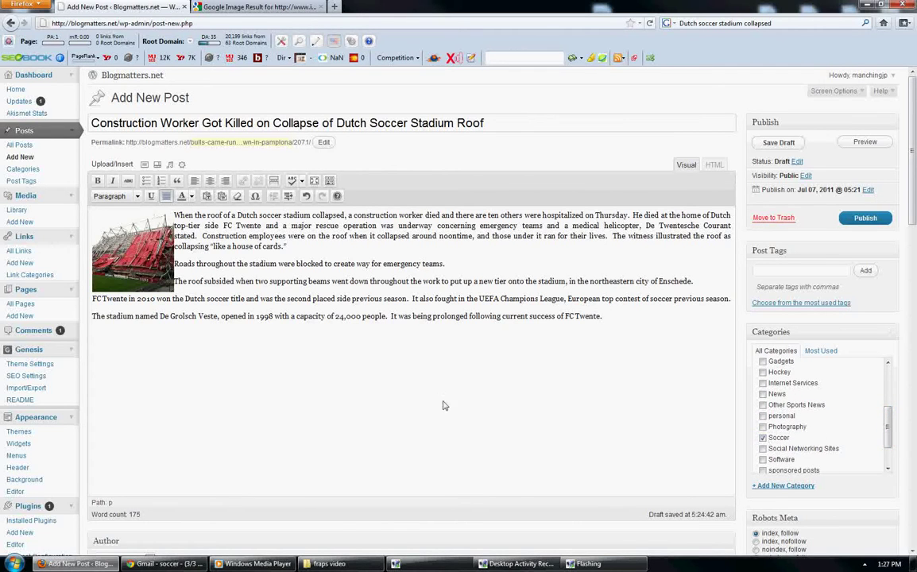
# Change the post's author to the third contributor in the author list.
pyautogui.scroll(-3, 425, 406)
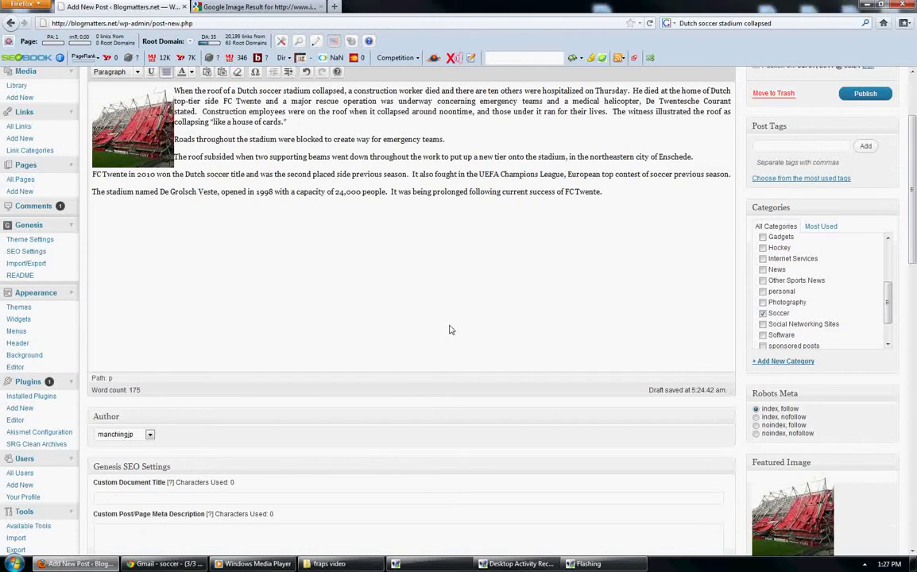
pyautogui.scroll(-1, 425, 238)
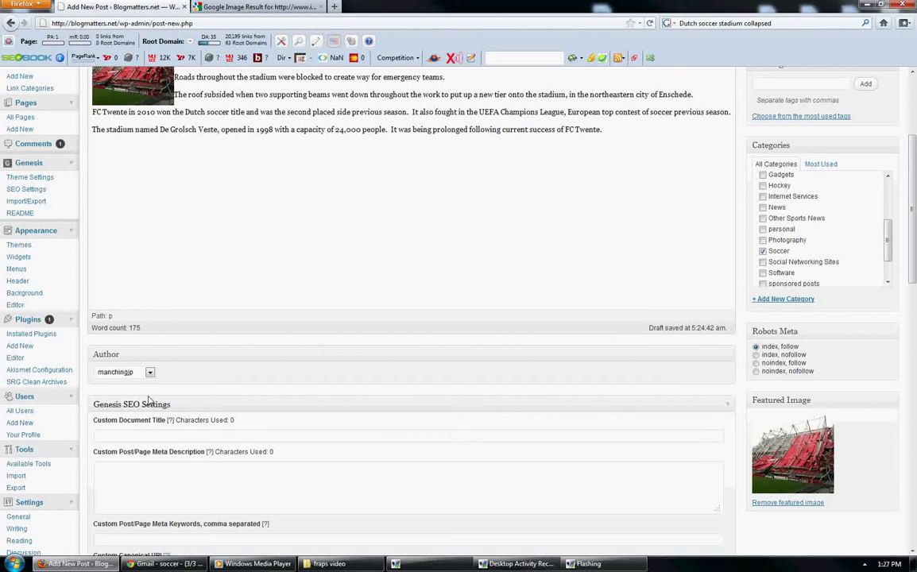
pyautogui.click(149, 372)
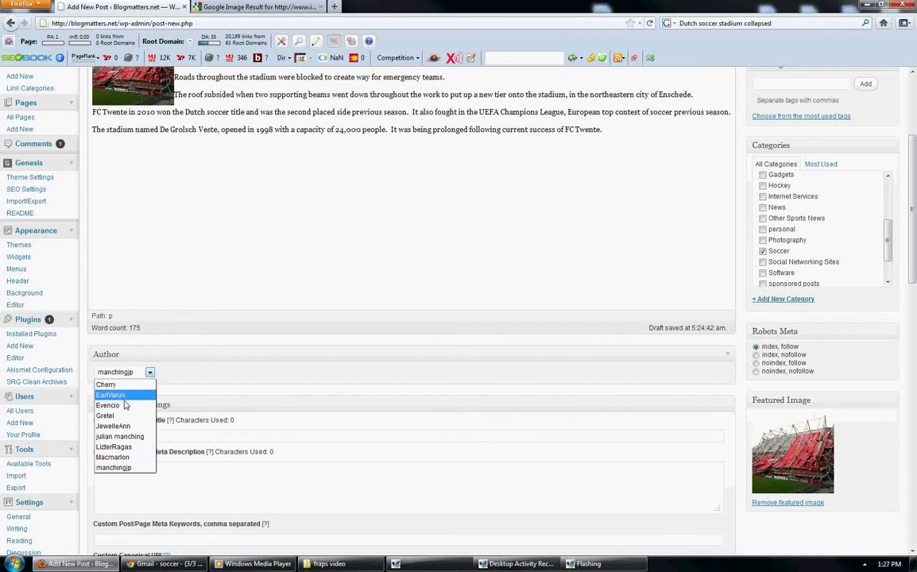
pyautogui.click(127, 407)
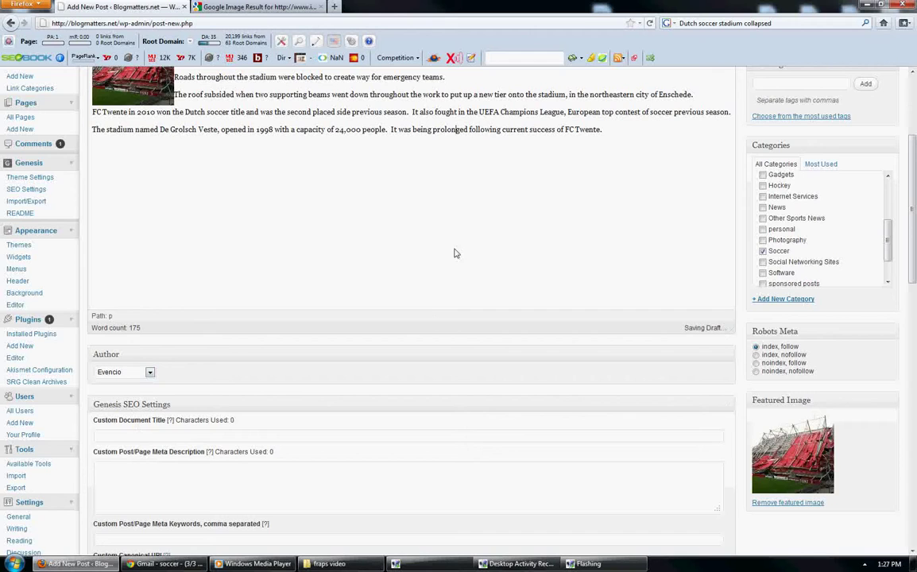
# Look over the finished post and its settings, and publish it.
pyautogui.scroll(3, 413, 306)
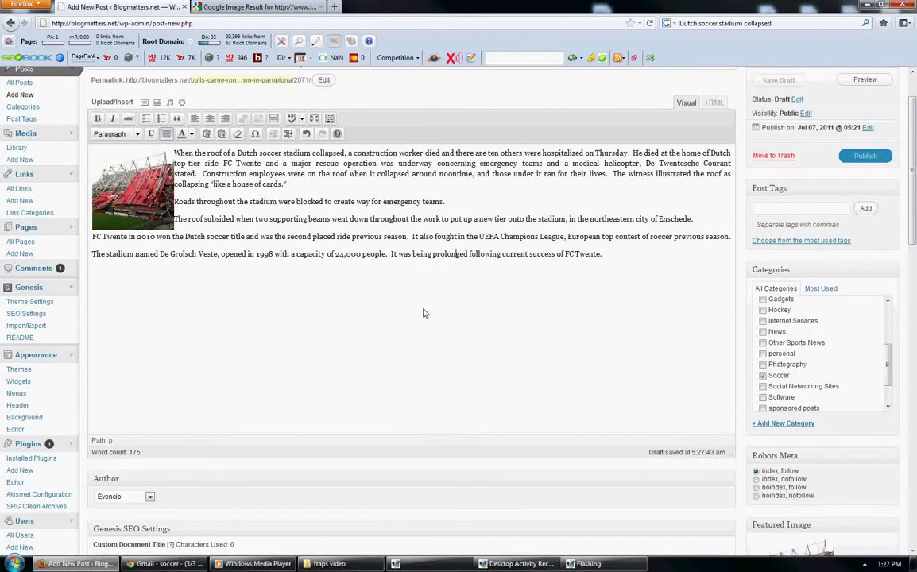
pyautogui.scroll(-2, 424, 313)
pyautogui.scroll(3, 424, 313)
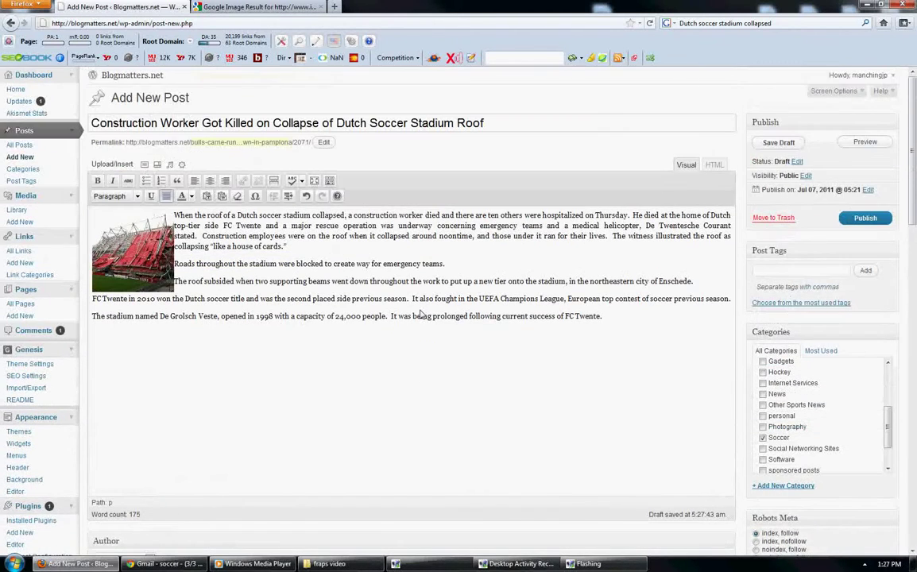
pyautogui.scroll(-5, 543, 334)
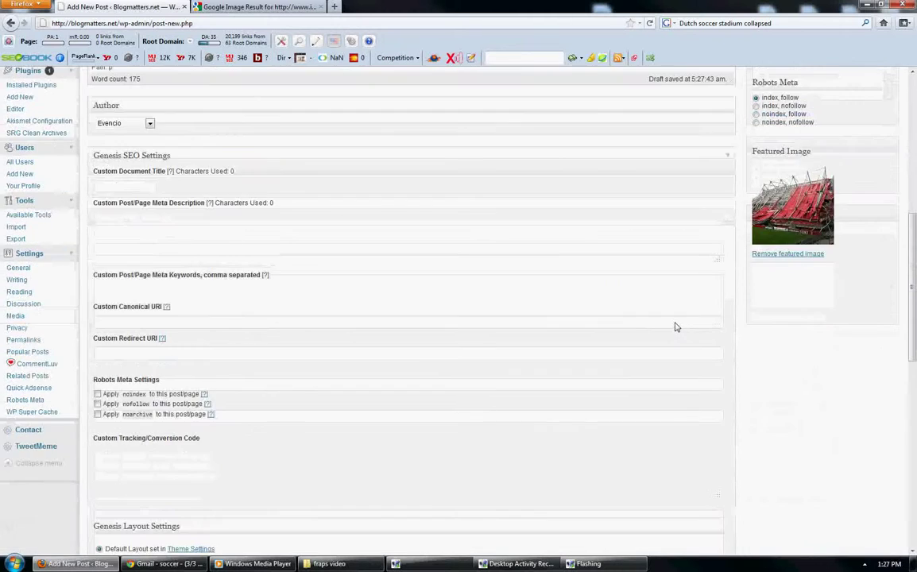
pyautogui.scroll(2, 676, 324)
pyautogui.scroll(4, 676, 324)
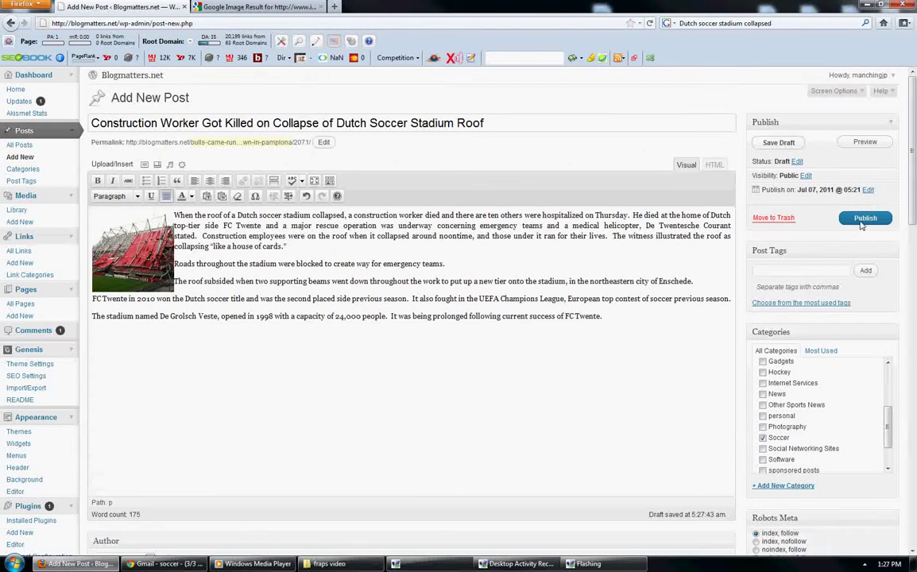
pyautogui.click(865, 219)
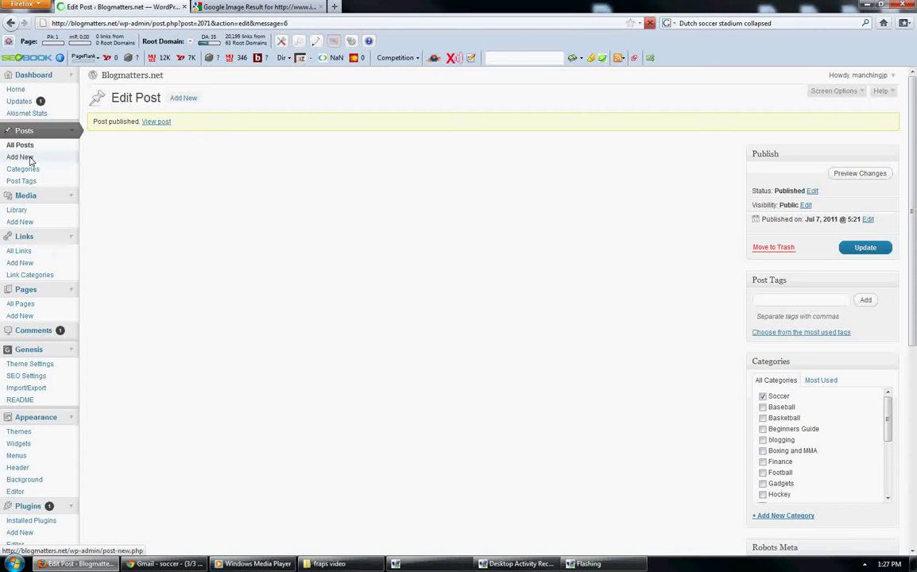
# Check the published post's edit page and open a blank new post.
pyautogui.scroll(-5, 373, 327)
pyautogui.scroll(4, 375, 320)
pyautogui.scroll(2, 376, 320)
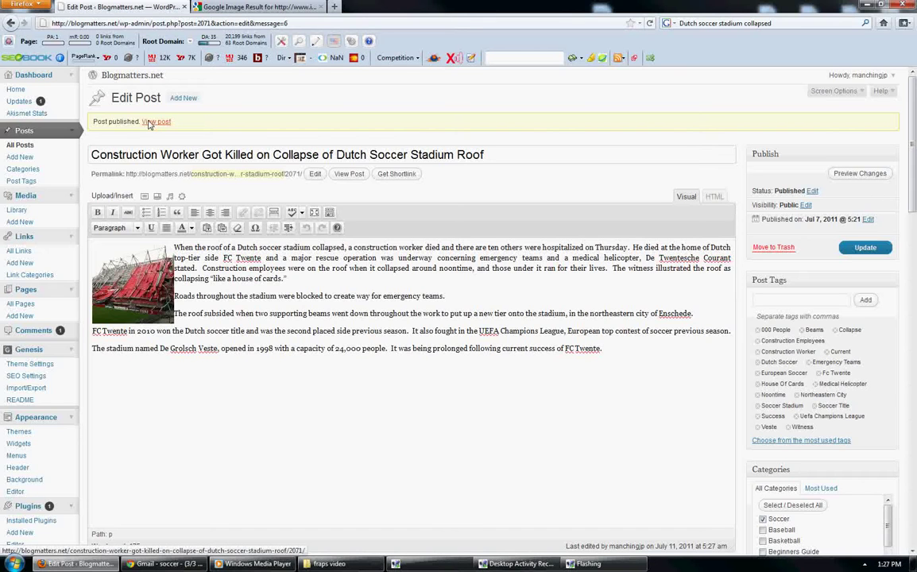
pyautogui.click(24, 159)
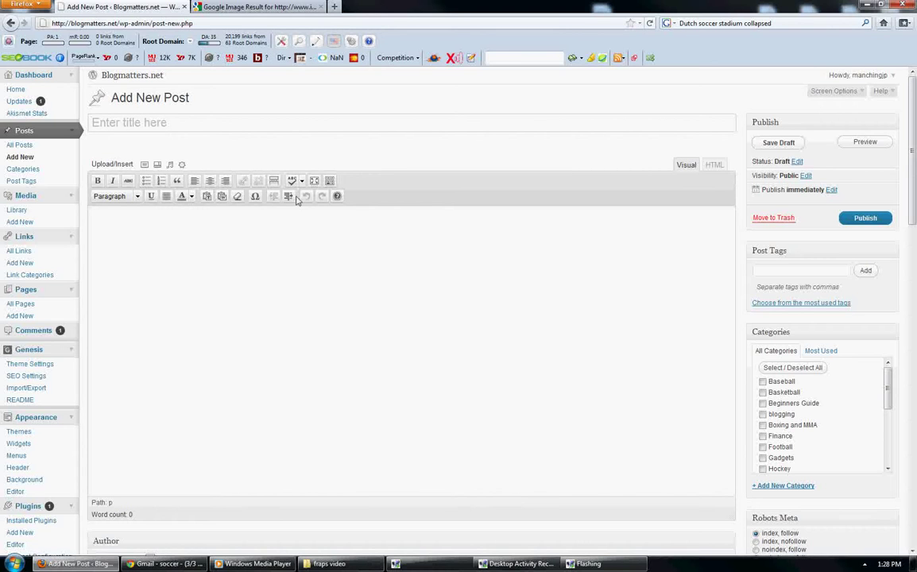
# Open the Blogmatters.net home page and look through its sports sections, including the Soccer posts.
pyautogui.click(132, 79)
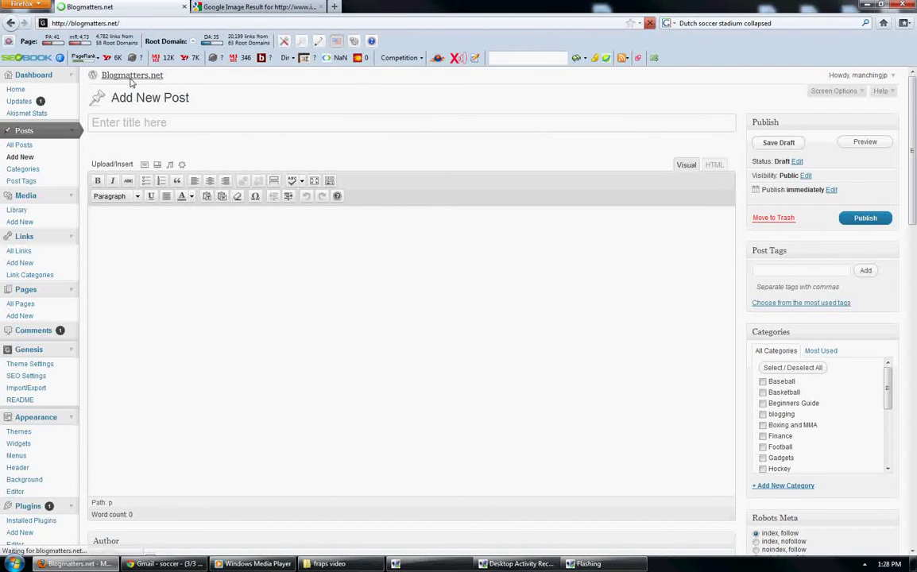
pyautogui.scroll(-5, 119, 326)
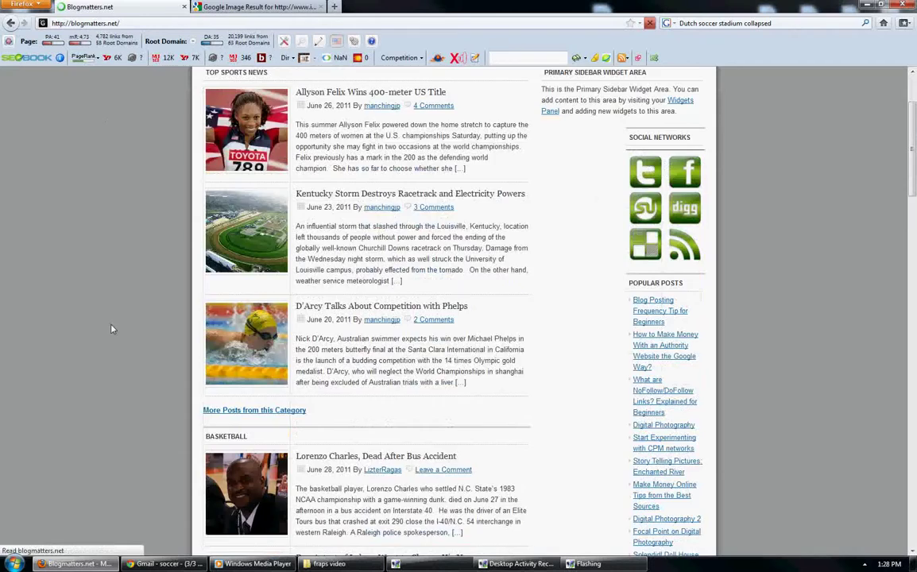
pyautogui.moveTo(912, 178); pyautogui.dragTo(912, 203)
pyautogui.scroll(-5, 169, 311)
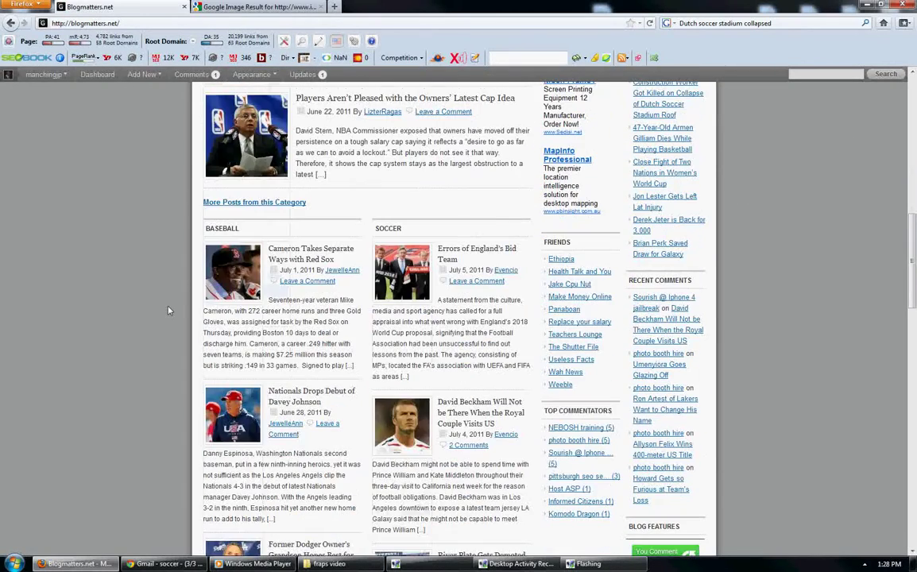
pyautogui.scroll(-3, 246, 254)
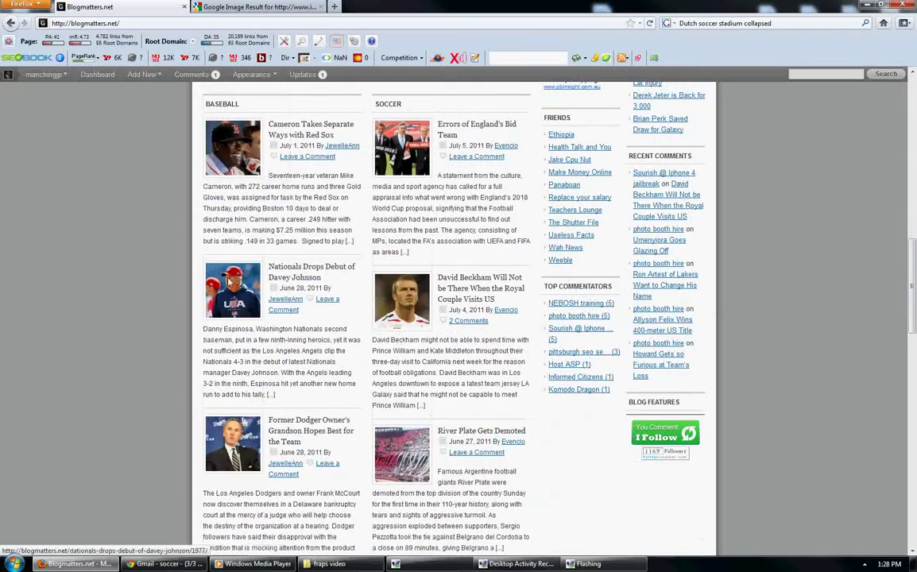
pyautogui.scroll(-4, 229, 283)
pyautogui.scroll(5, 229, 280)
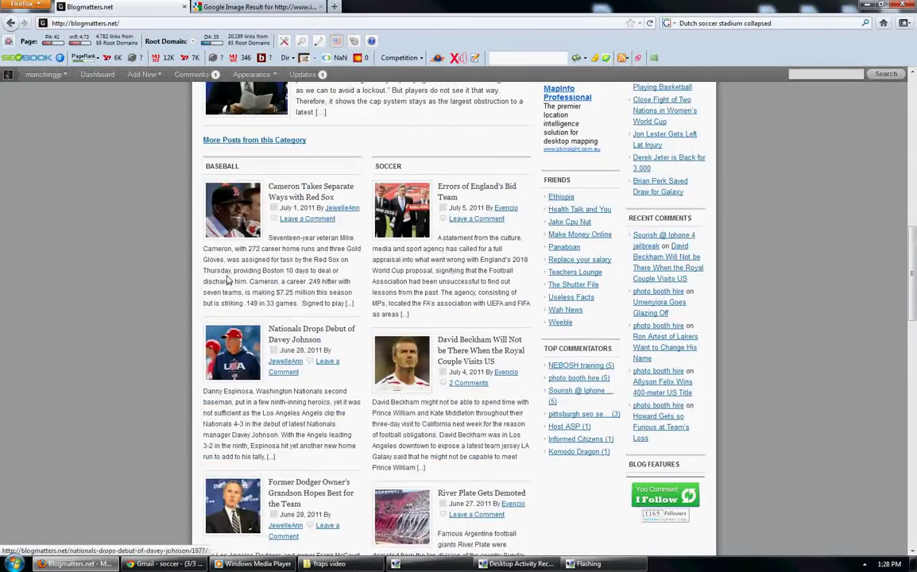
pyautogui.scroll(-3, 228, 278)
pyautogui.scroll(-8, 228, 279)
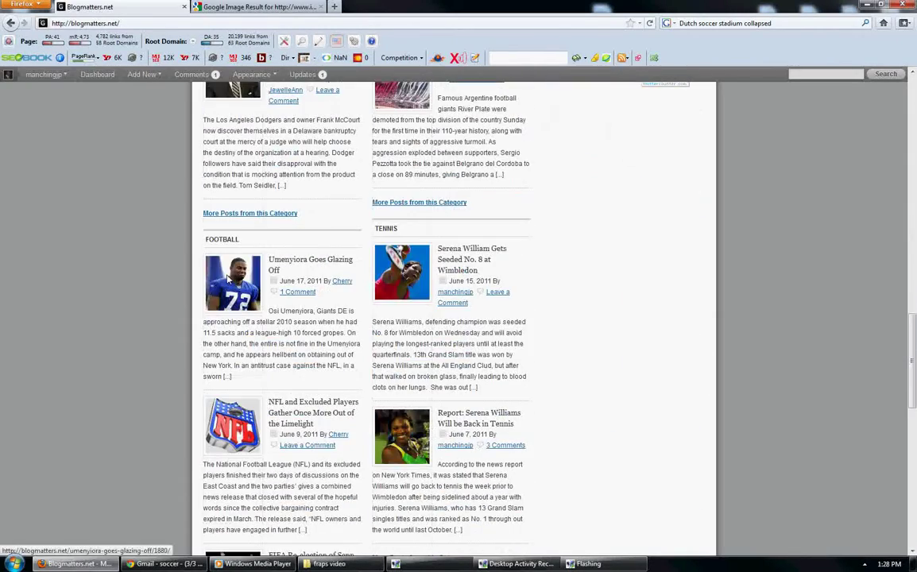
pyautogui.scroll(-2, 409, 375)
pyautogui.scroll(10, 429, 362)
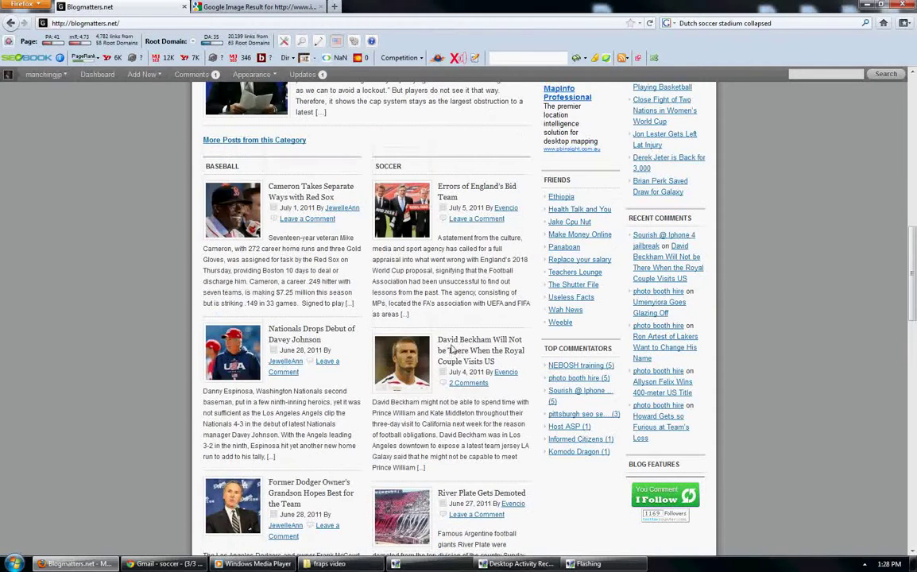
pyautogui.scroll(-3, 403, 440)
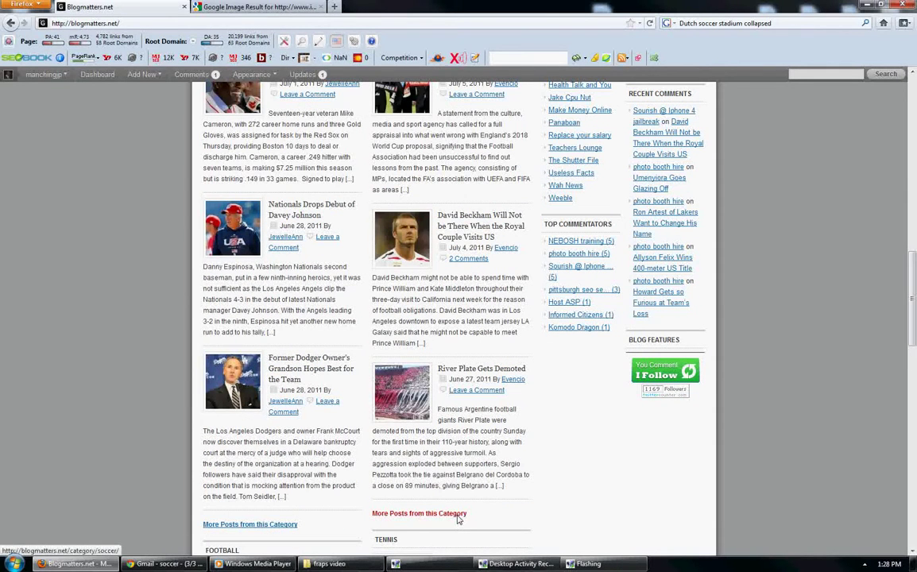
# Open all posts of the Soccer category and look through them, including the stadium roof article.
pyautogui.click(449, 515)
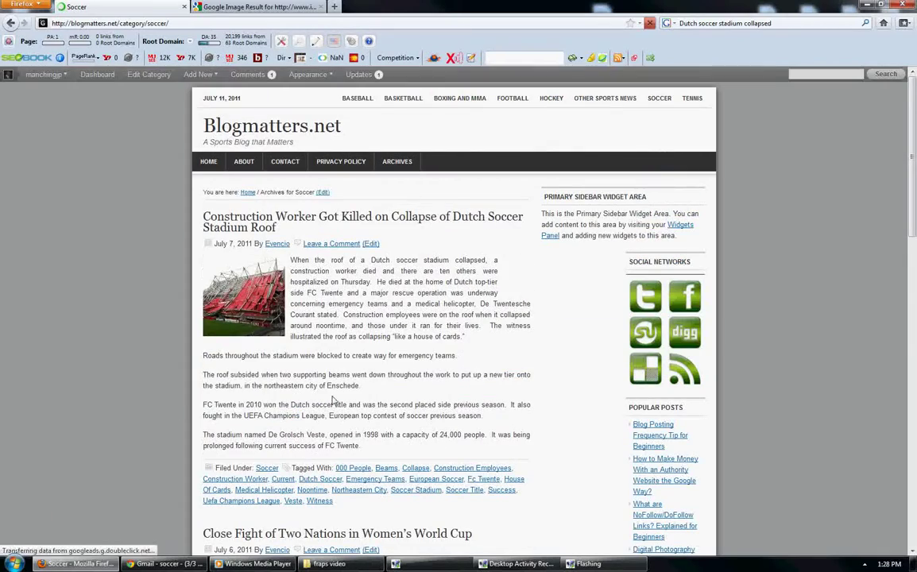
pyautogui.scroll(-4, 153, 464)
pyautogui.scroll(-10, 127, 454)
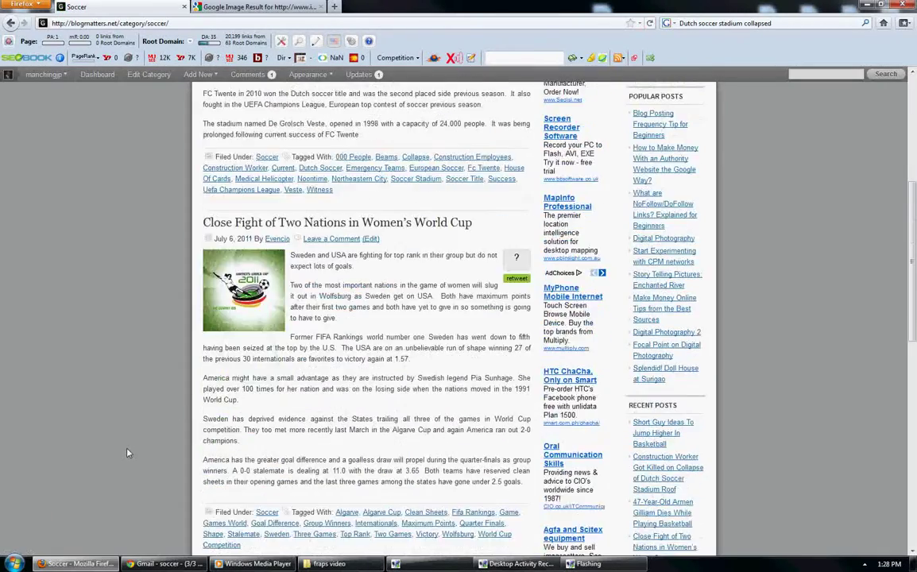
pyautogui.scroll(-5, 128, 453)
pyautogui.scroll(18, 127, 453)
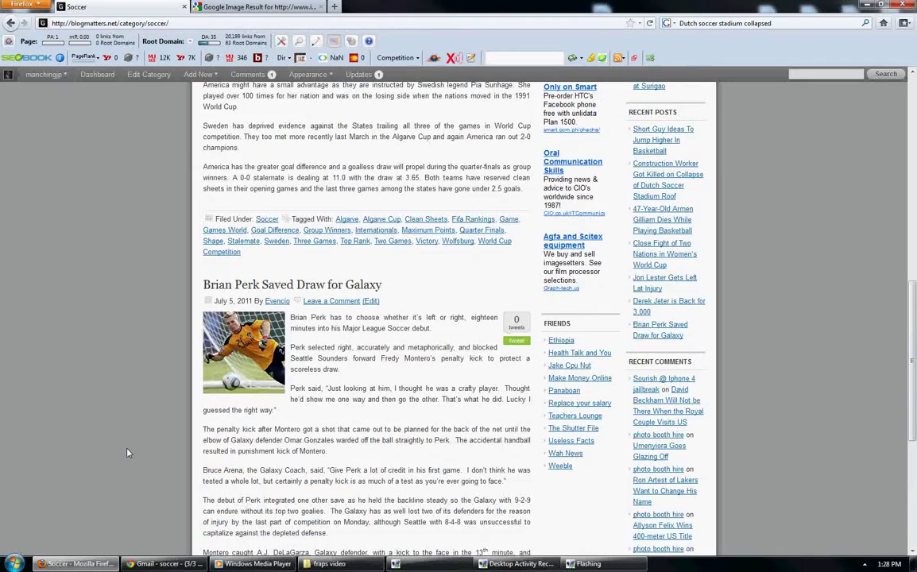
# Review the stadium roof article's image, text and tags in the Soccer archive, along with the posts below it.
pyautogui.scroll(3, 127, 453)
pyautogui.scroll(-2, 127, 453)
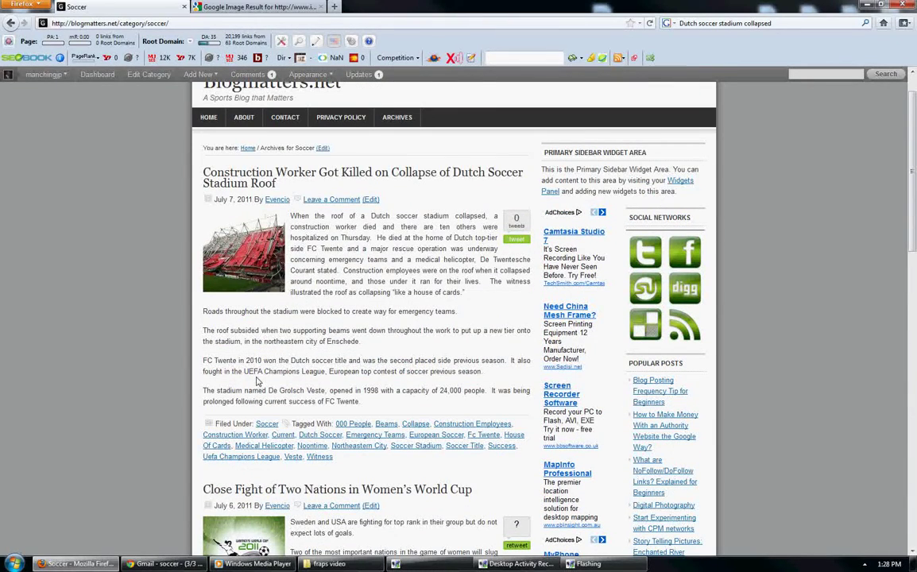
pyautogui.scroll(1, 258, 382)
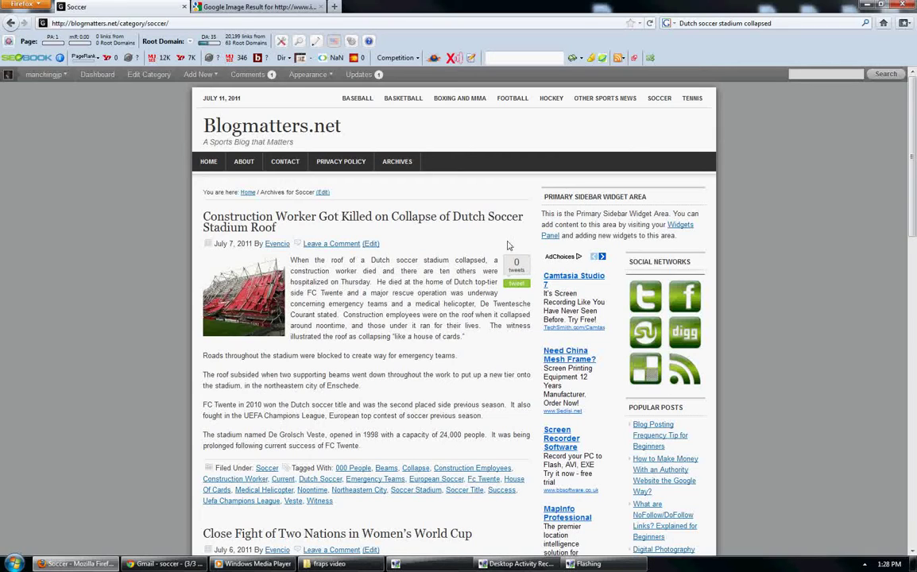
pyautogui.scroll(-6, 260, 336)
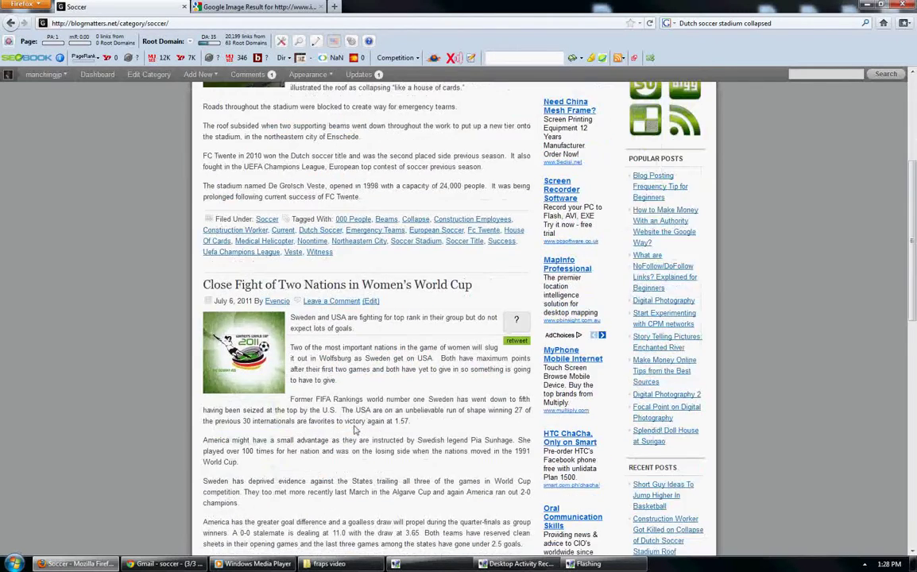
pyautogui.scroll(5, 417, 437)
pyautogui.scroll(2, 417, 437)
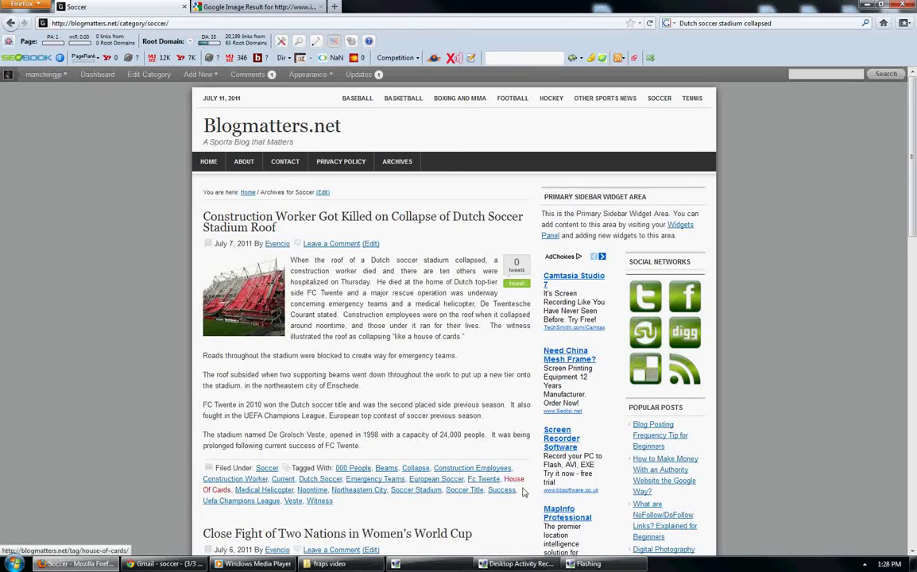
pyautogui.scroll(-2, 413, 434)
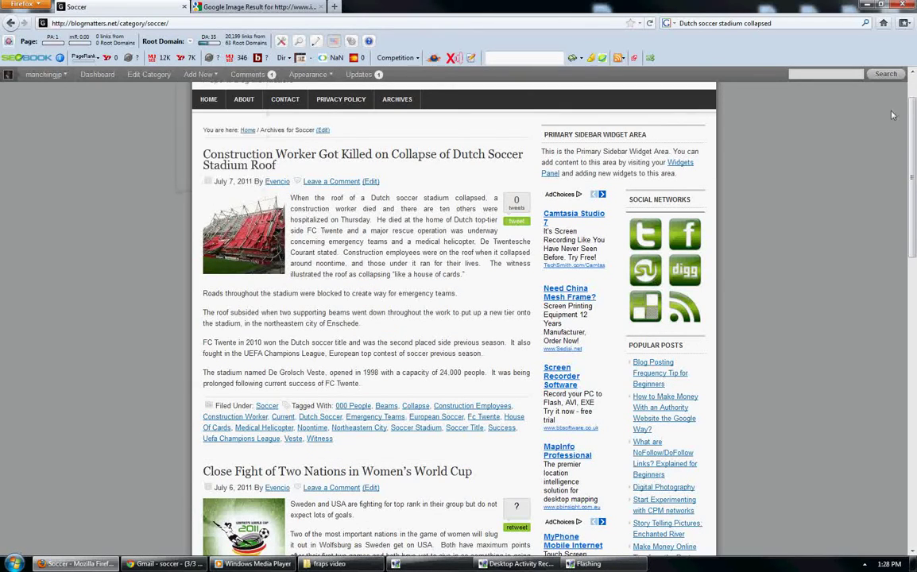
pyautogui.scroll(-14, 890, 354)
pyautogui.scroll(15, 890, 355)
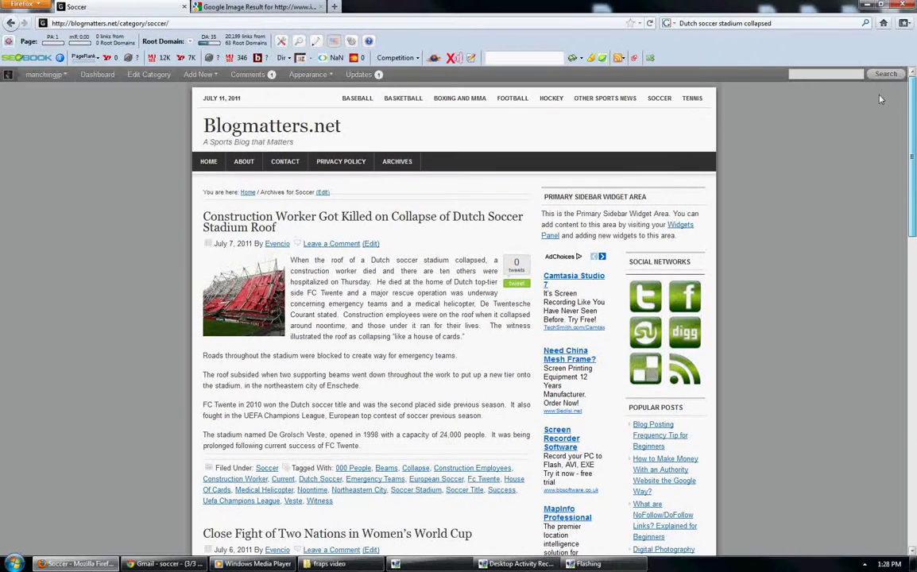